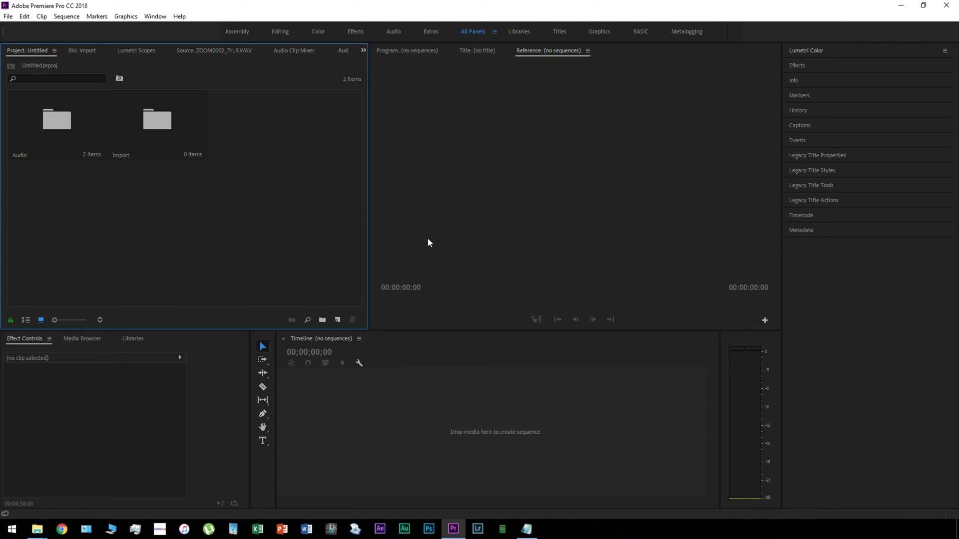
- Change the Auto Save interval from 15 to 5 minutes in Preferences
{"action": "left_click", "coordinate": [24, 16]}
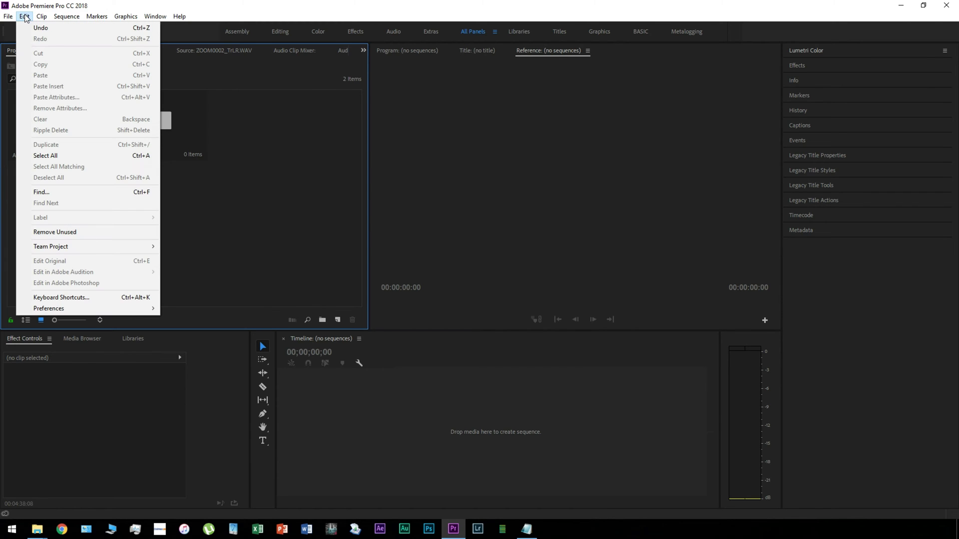
{"action": "mouse_move", "coordinate": [86, 307]}
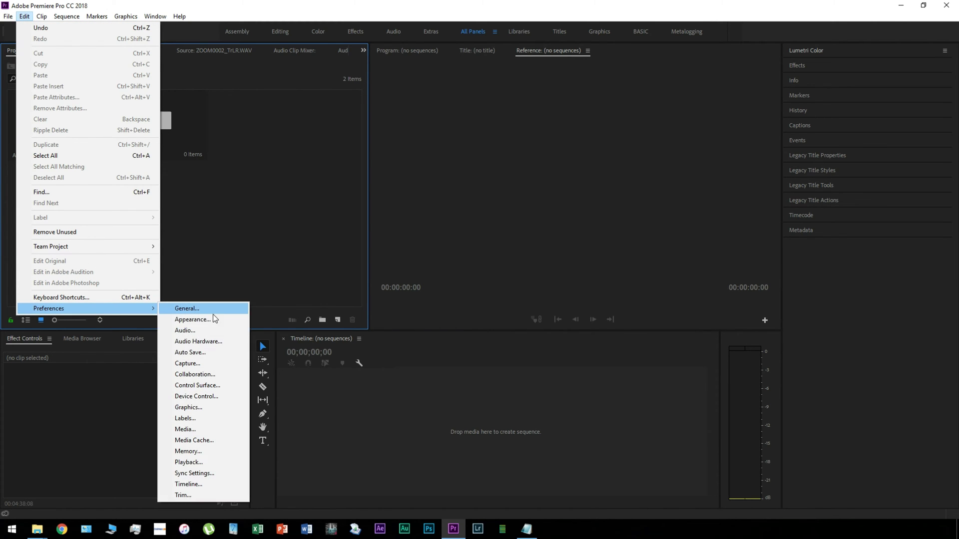
{"action": "left_click", "coordinate": [199, 353]}
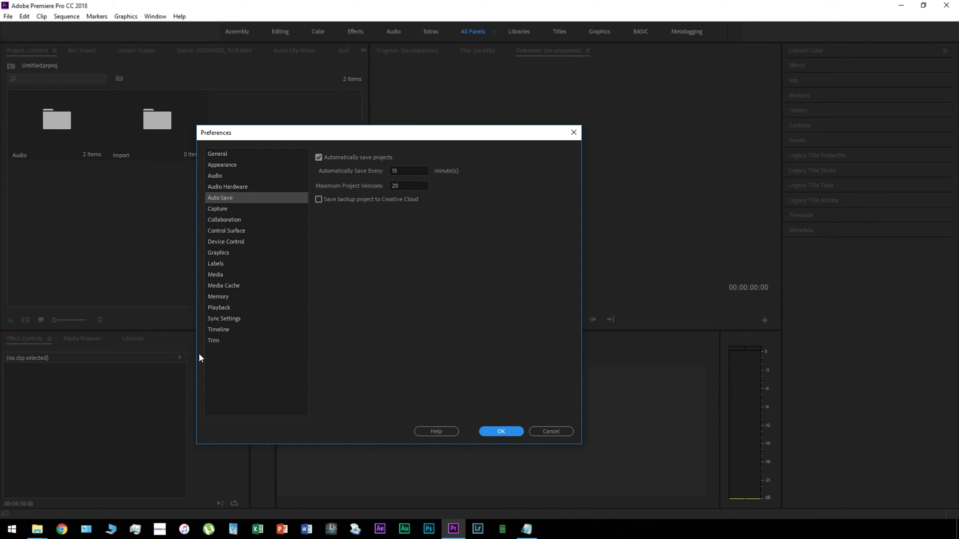
{"action": "left_click", "coordinate": [406, 169]}
{"action": "type", "text": "5"}
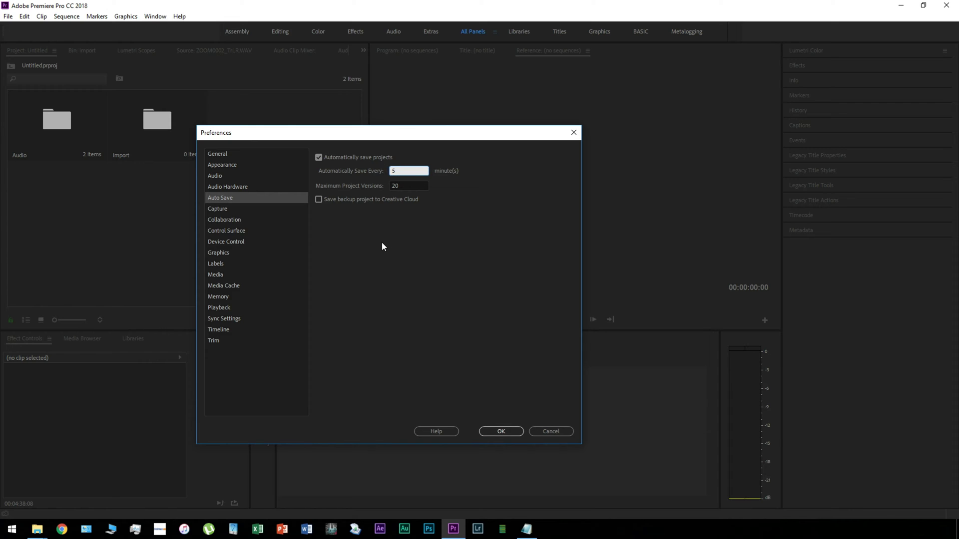
{"action": "left_click", "coordinate": [383, 247]}
- Delete the unused files on the Media Cache page, then close Preferences
{"action": "left_click", "coordinate": [220, 286]}
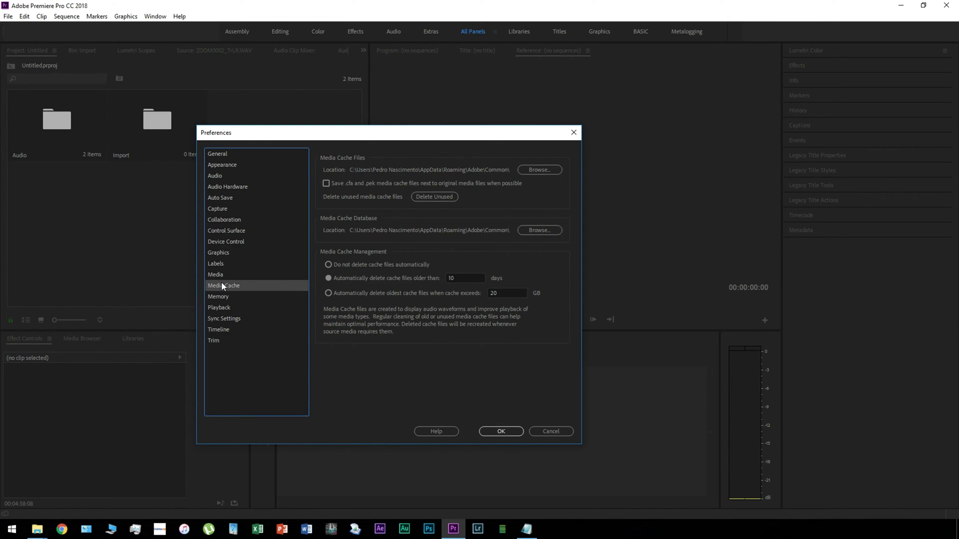
{"action": "left_click", "coordinate": [434, 197]}
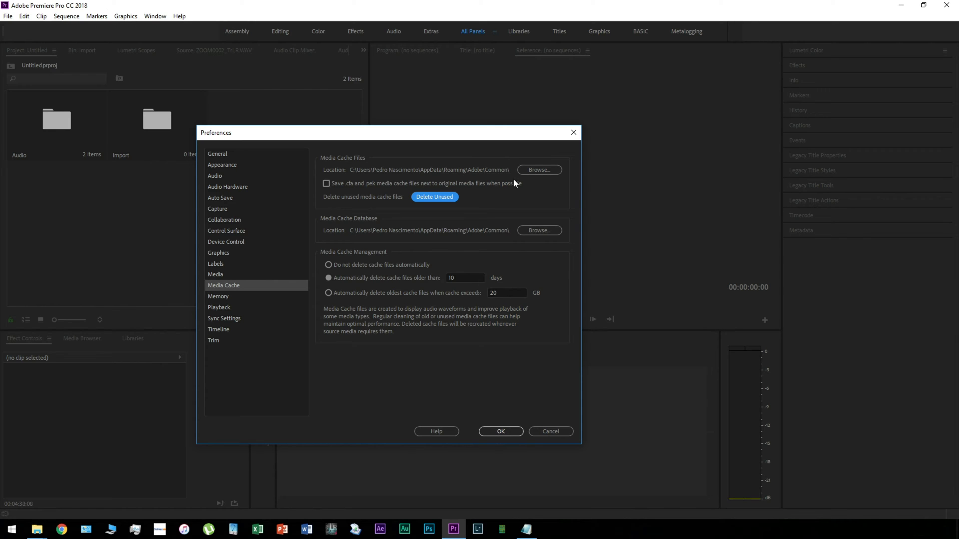
{"action": "left_click", "coordinate": [574, 133]}
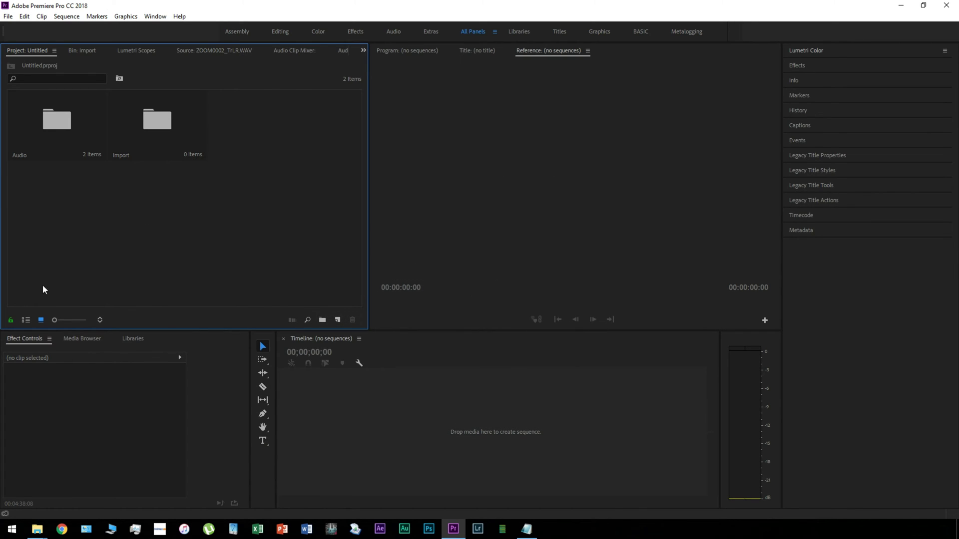
- Toggle the project panel between list and icon view, then open the Import bin
{"action": "left_click", "coordinate": [25, 320]}
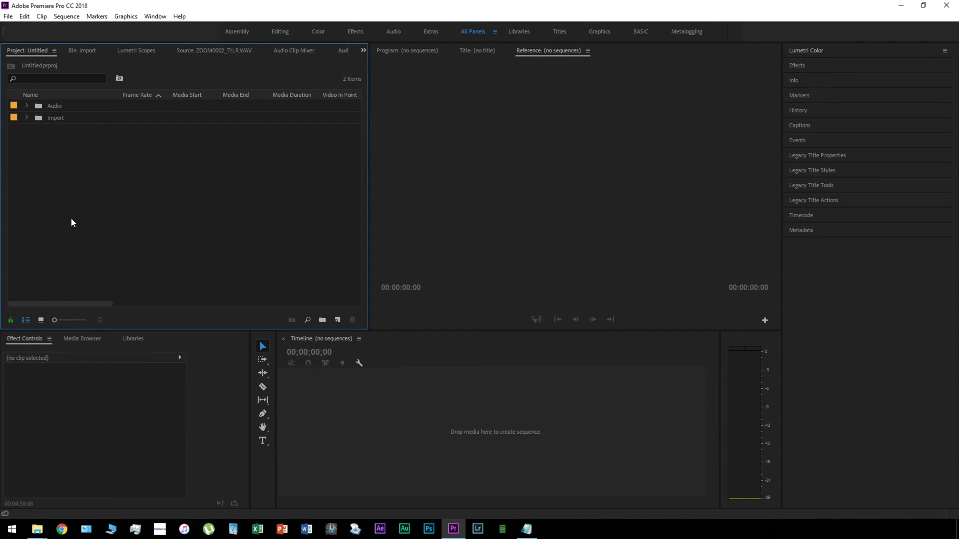
{"action": "left_click", "coordinate": [40, 320]}
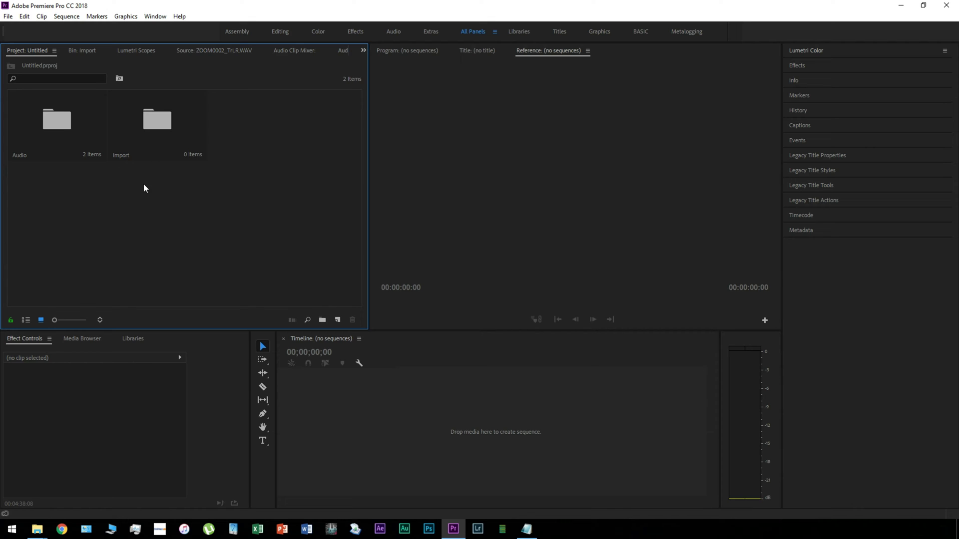
{"action": "double_click", "coordinate": [156, 118]}
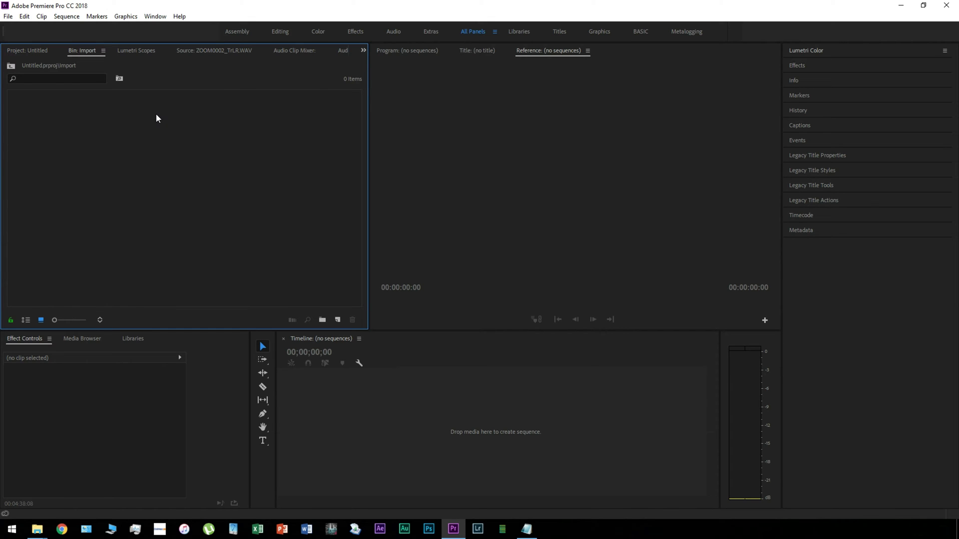
- Select clips C0001.MP4 through C0011.MP4 in the Card 2 folder window
{"action": "mouse_move", "coordinate": [38, 529]}
{"action": "left_click", "coordinate": [170, 472]}
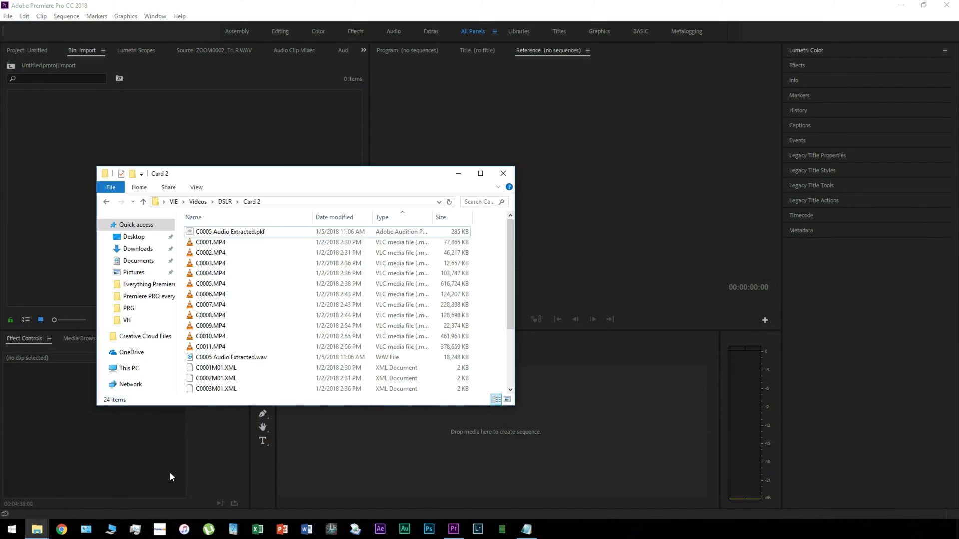
{"action": "left_click", "coordinate": [244, 239]}
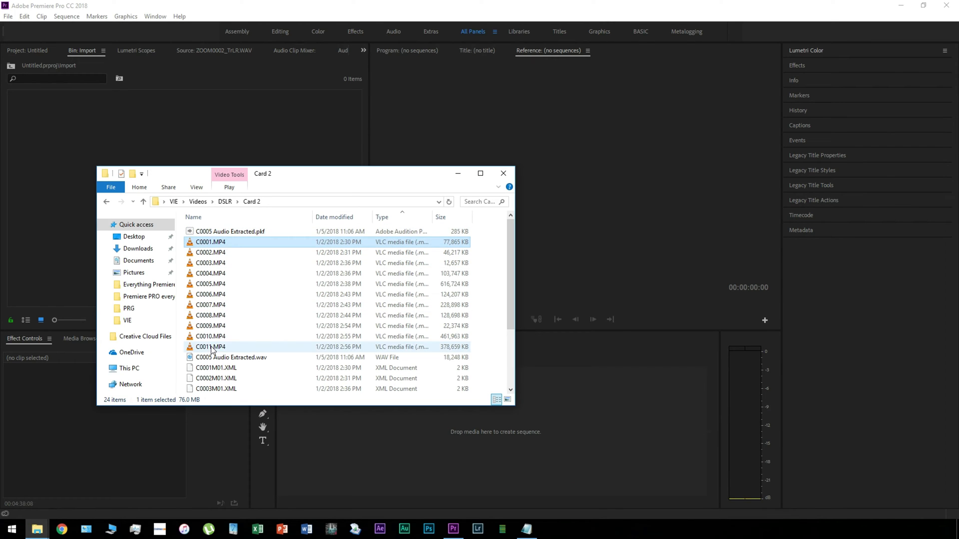
{"action": "left_click_drag", "start_coordinate": [477, 240], "coordinate": [229, 347]}
{"action": "left_click_drag", "start_coordinate": [175, 176], "coordinate": [297, 175]}
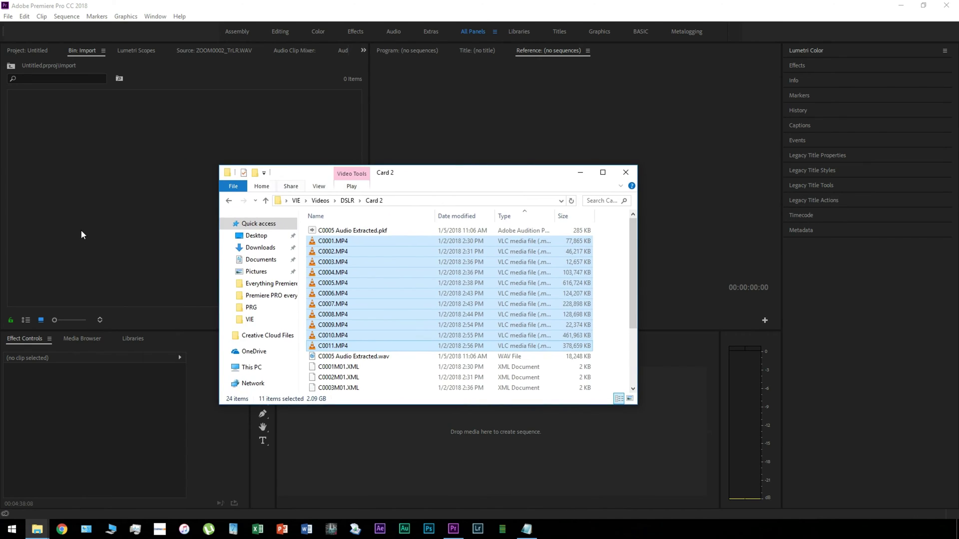
- Set the Import bin to list view and bring the Card 2 folder back up
{"action": "left_click", "coordinate": [55, 246]}
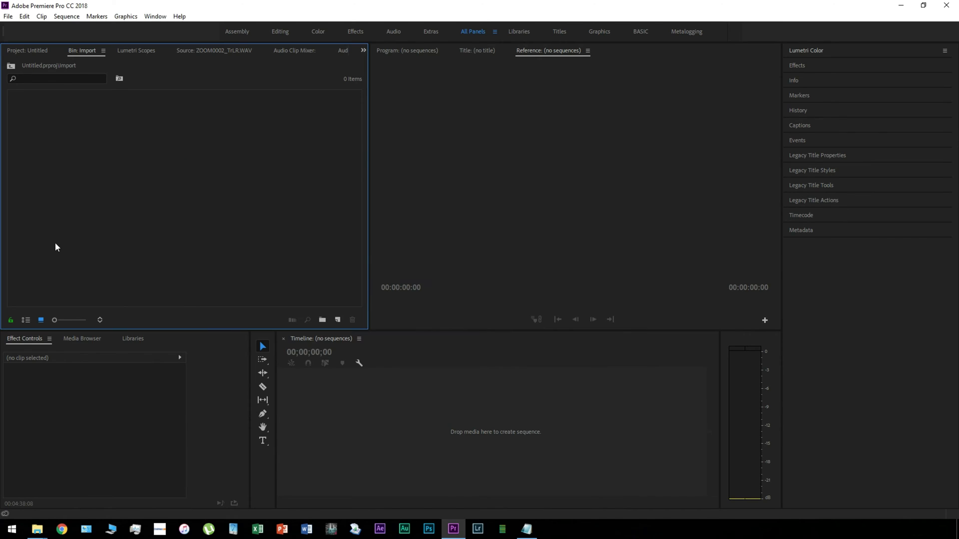
{"action": "left_click", "coordinate": [25, 320]}
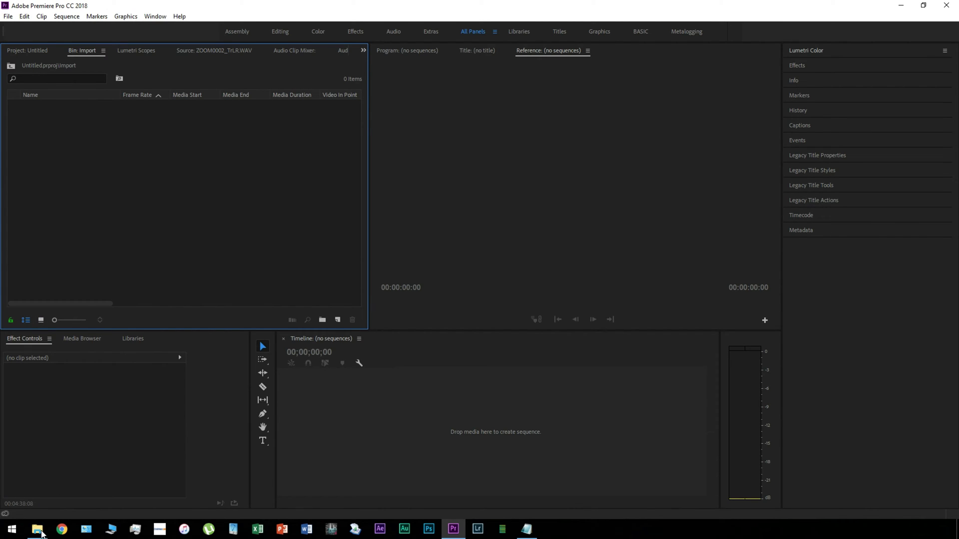
{"action": "mouse_move", "coordinate": [40, 531]}
{"action": "left_click", "coordinate": [127, 480]}
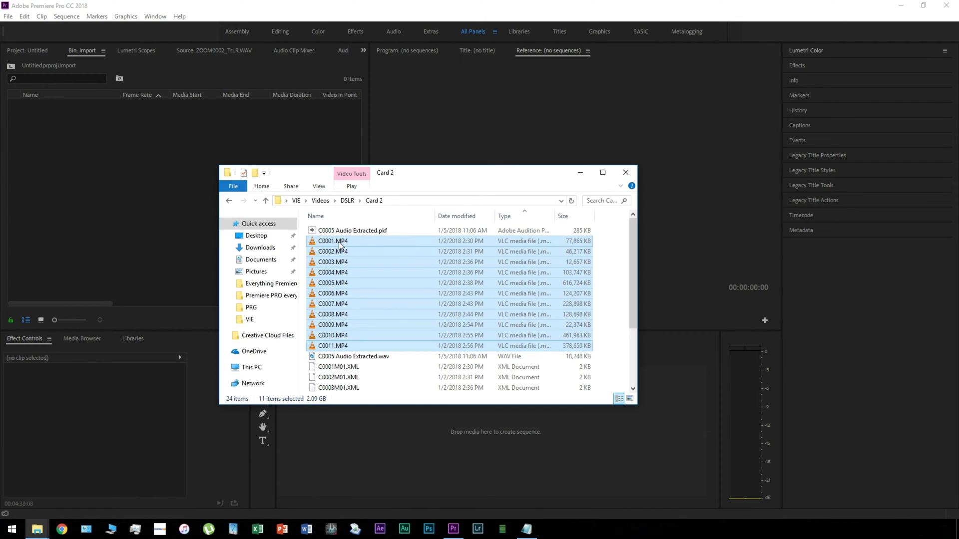
- Drag the eleven Card 2 MP4s into the Import bin and compare icon and list views
{"action": "left_click_drag", "start_coordinate": [339, 245], "coordinate": [110, 164]}
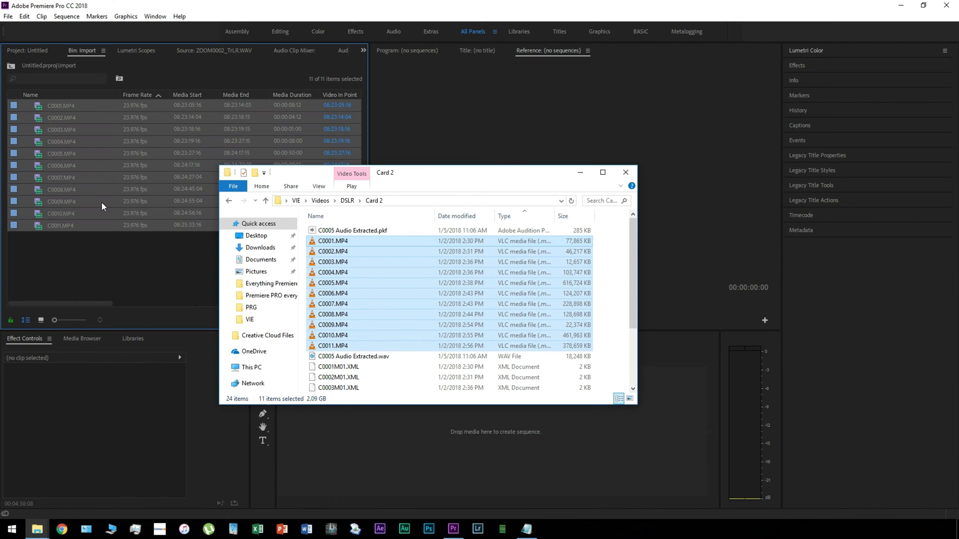
{"action": "left_click", "coordinate": [105, 283]}
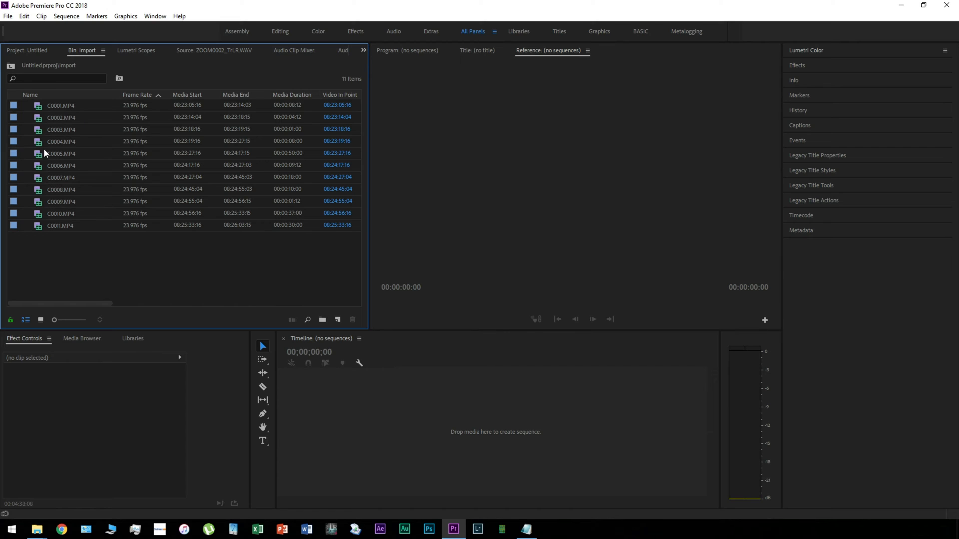
{"action": "left_click", "coordinate": [42, 320]}
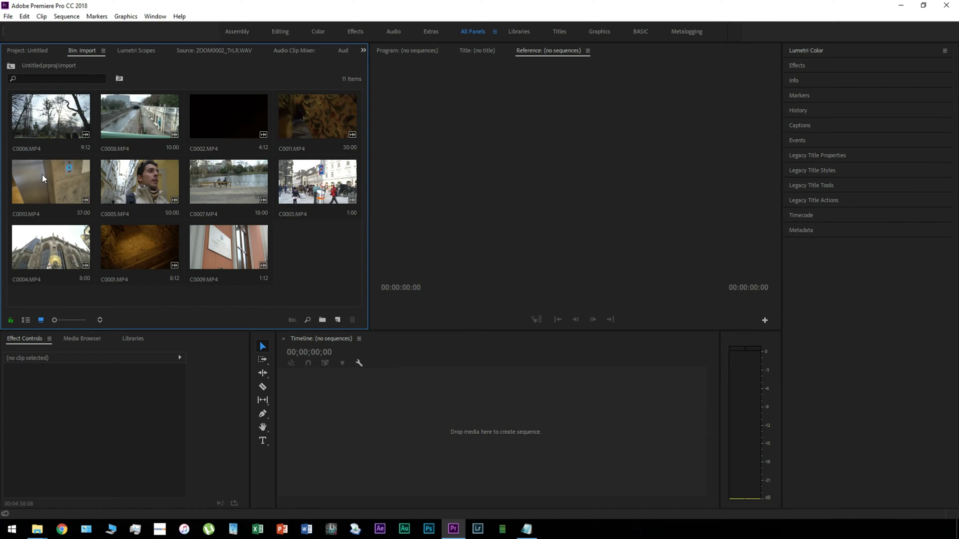
{"action": "left_click", "coordinate": [26, 320]}
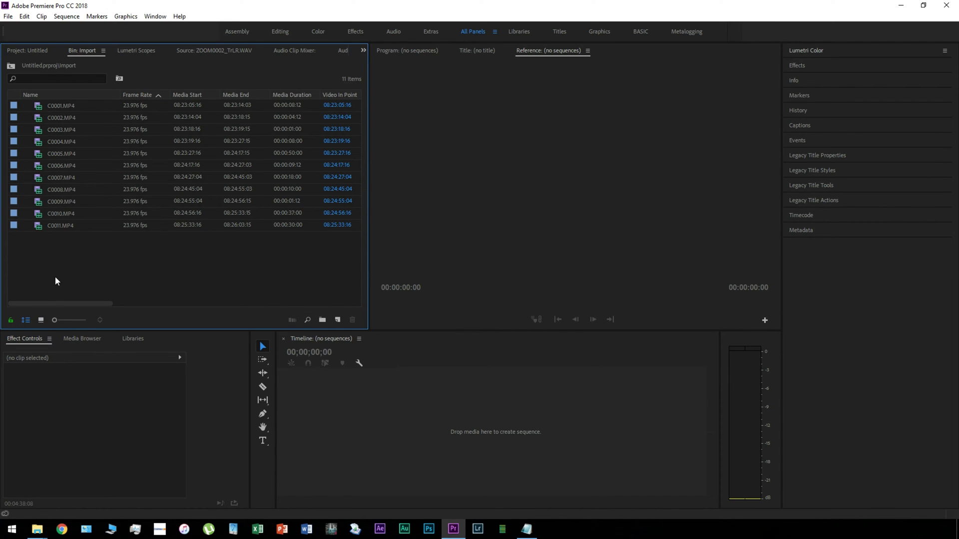
{"action": "left_click", "coordinate": [41, 320]}
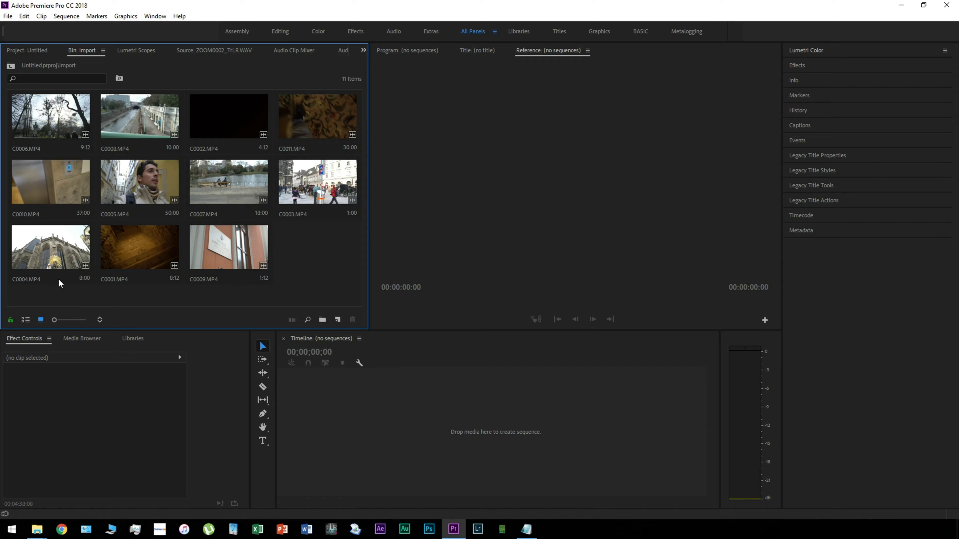
- In list view, select all 11 clips and delete them, leaving the bin empty
{"action": "left_click", "coordinate": [25, 319]}
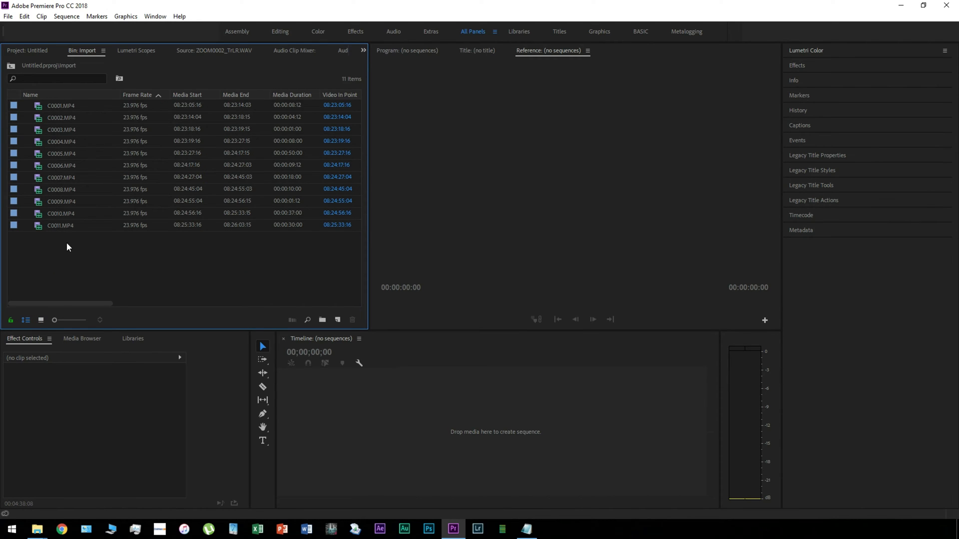
{"action": "left_click_drag", "start_coordinate": [95, 247], "coordinate": [59, 108]}
{"action": "key", "text": "Delete"}
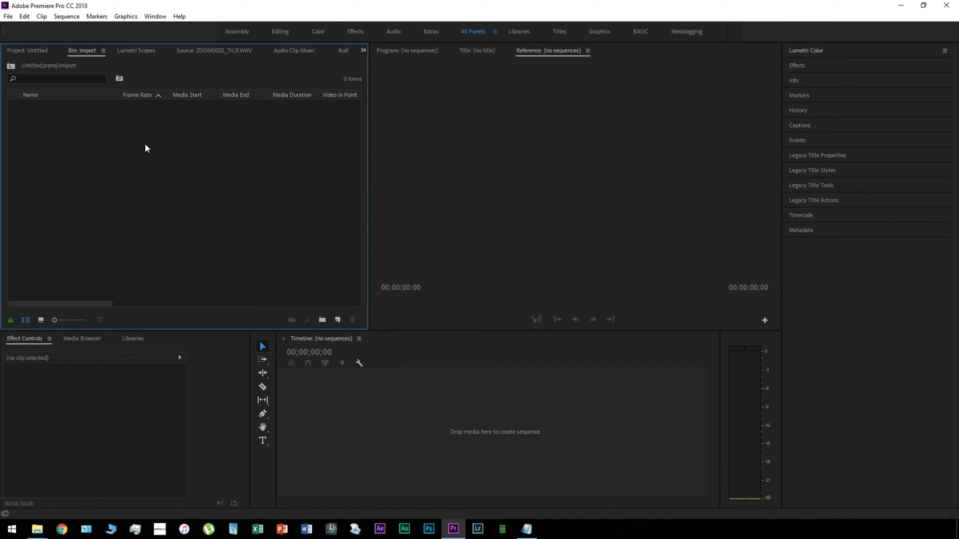
- Drag the 11 Card 2 MP4s into the bin in icon view, then return to list view
{"action": "left_click", "coordinate": [41, 320]}
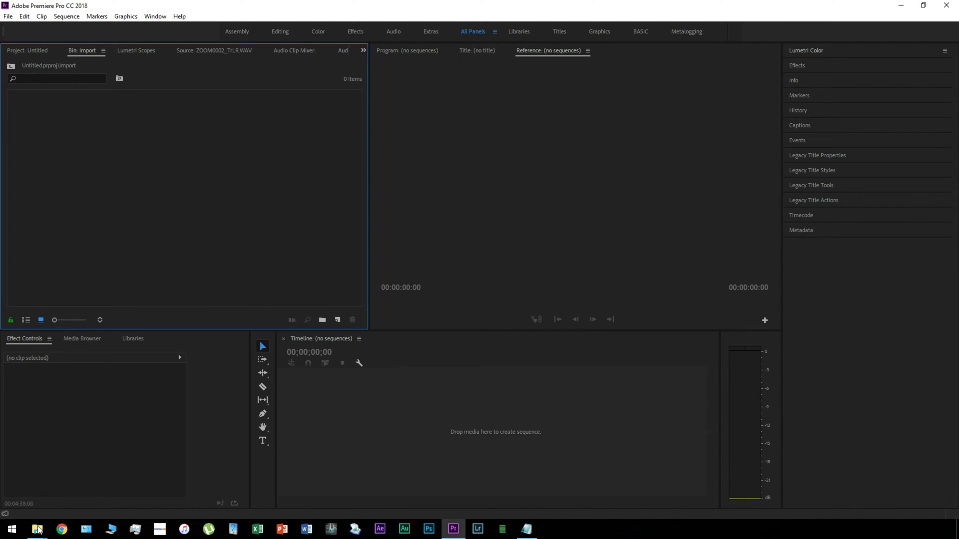
{"action": "mouse_move", "coordinate": [37, 529]}
{"action": "left_click", "coordinate": [127, 484]}
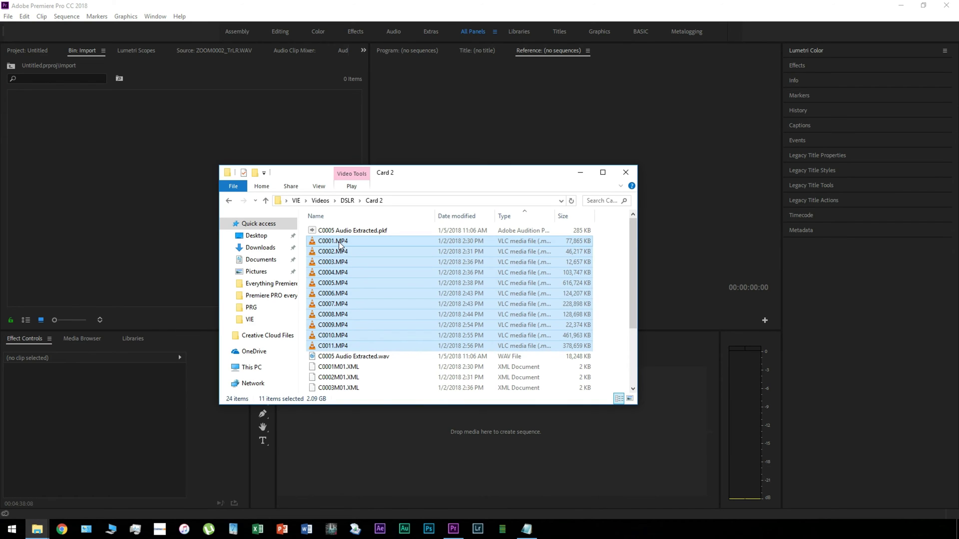
{"action": "left_click_drag", "start_coordinate": [339, 242], "coordinate": [66, 137]}
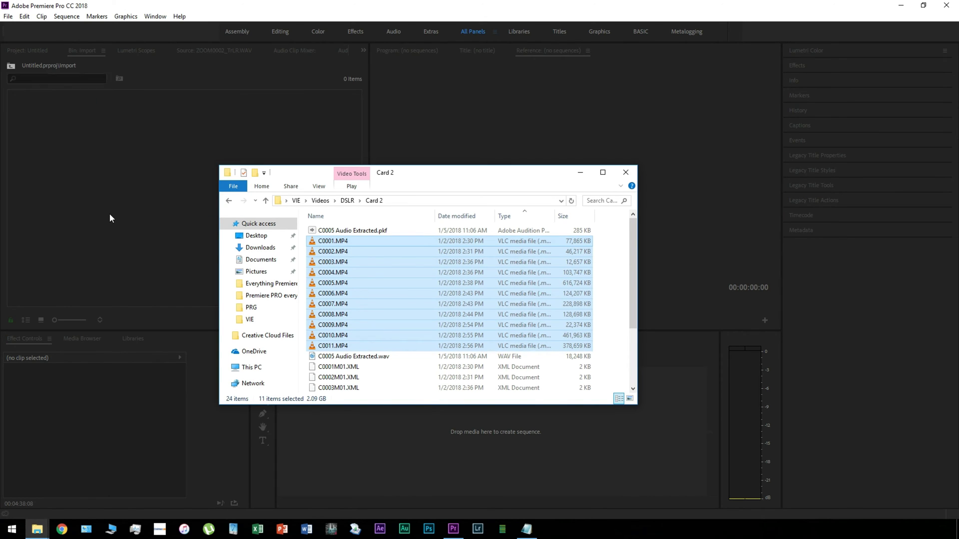
{"action": "left_click", "coordinate": [100, 309]}
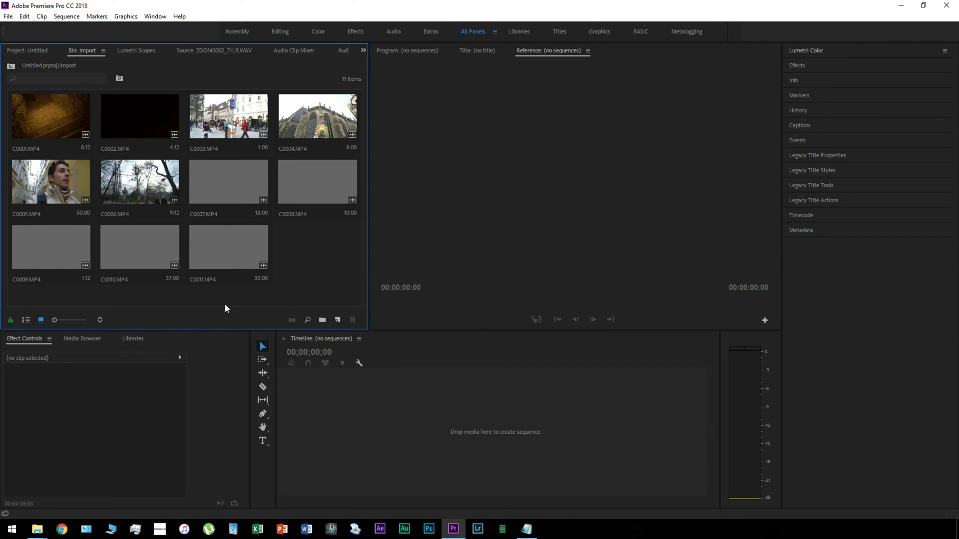
{"action": "left_click", "coordinate": [23, 322]}
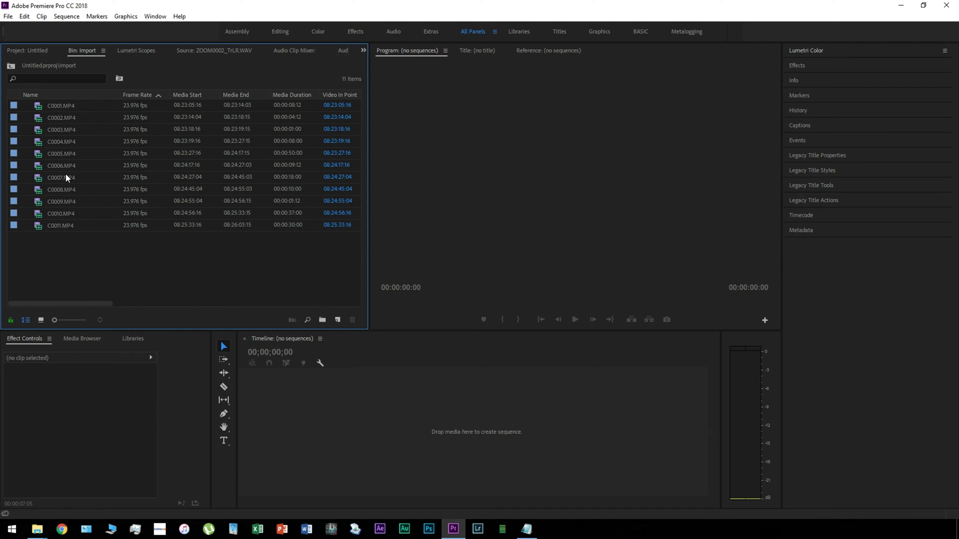
- Create a C0007 sequence from C0007.MP4 and razor-cut the clip in two near 8 seconds
{"action": "left_click_drag", "start_coordinate": [65, 179], "coordinate": [351, 402]}
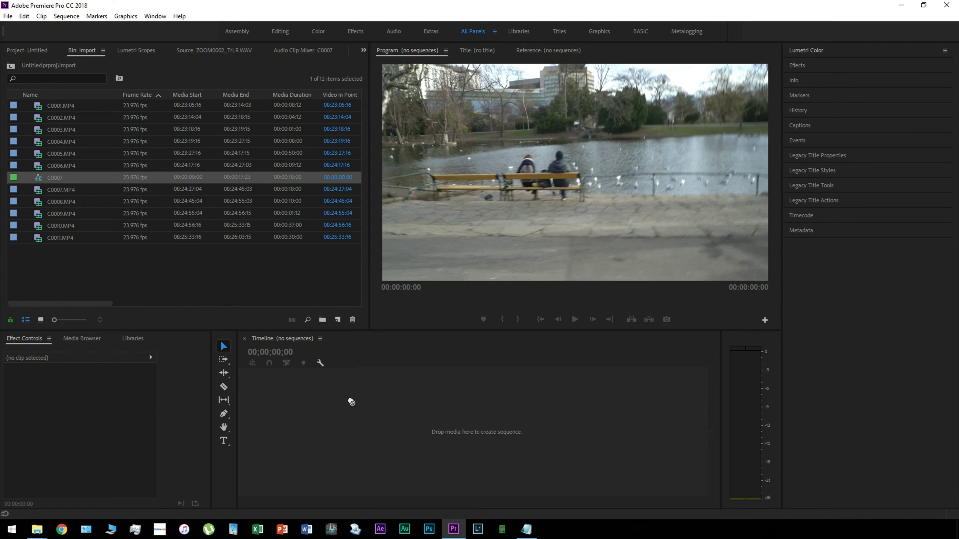
{"action": "left_click_drag", "start_coordinate": [454, 502], "coordinate": [395, 502]}
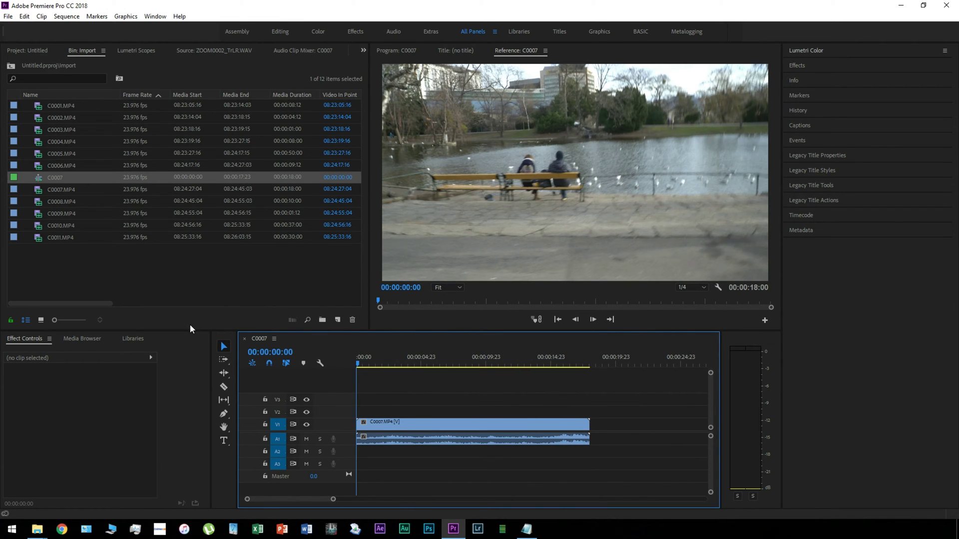
{"action": "left_click", "coordinate": [224, 387]}
{"action": "left_click", "coordinate": [460, 438]}
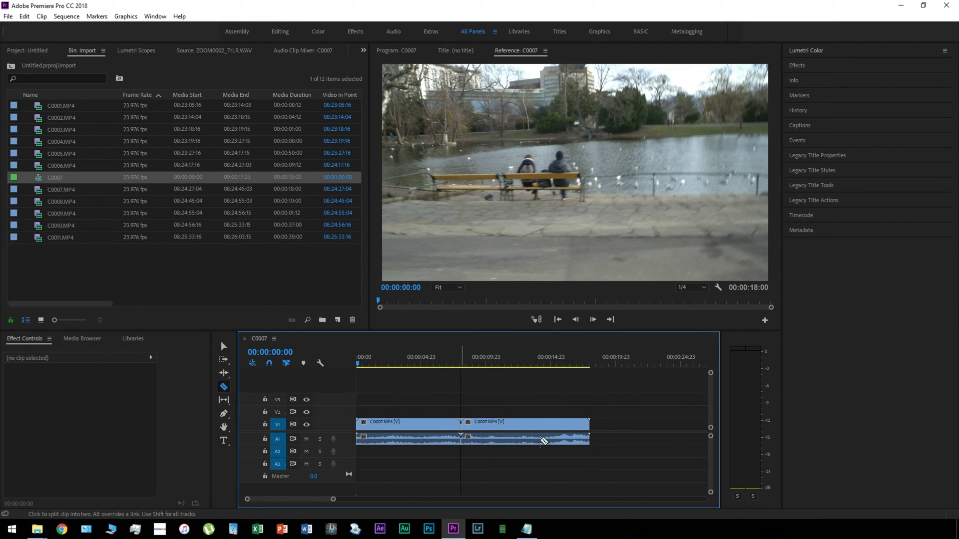
{"action": "left_click", "coordinate": [223, 346]}
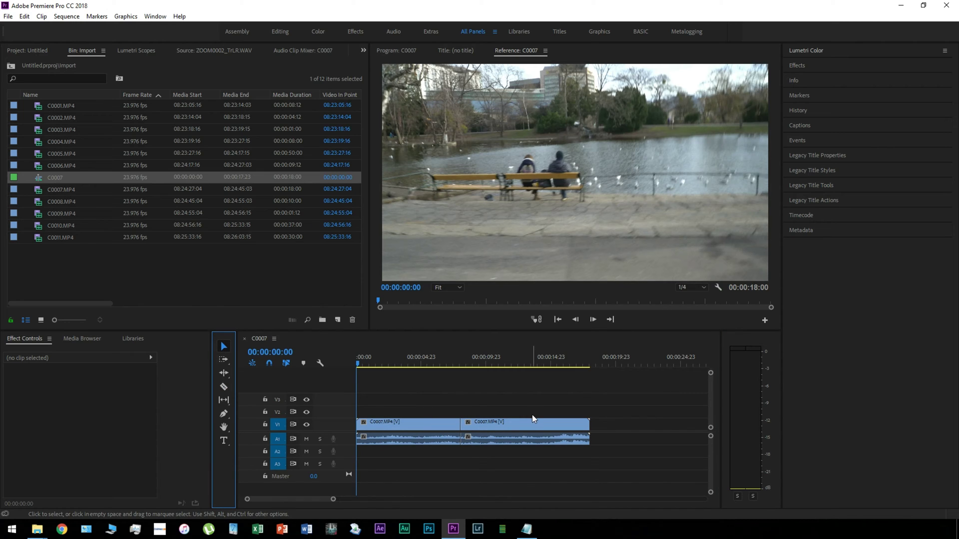
- Trim the second clip's start later and ripple-delete the gap, then undo both edits
{"action": "left_click_drag", "start_coordinate": [420, 363], "coordinate": [463, 363]}
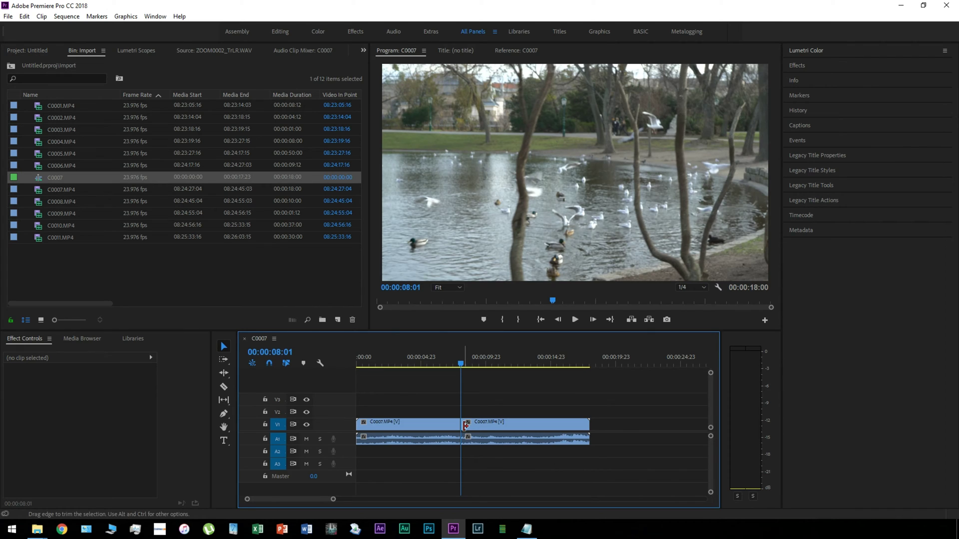
{"action": "left_click_drag", "start_coordinate": [462, 425], "coordinate": [516, 424]}
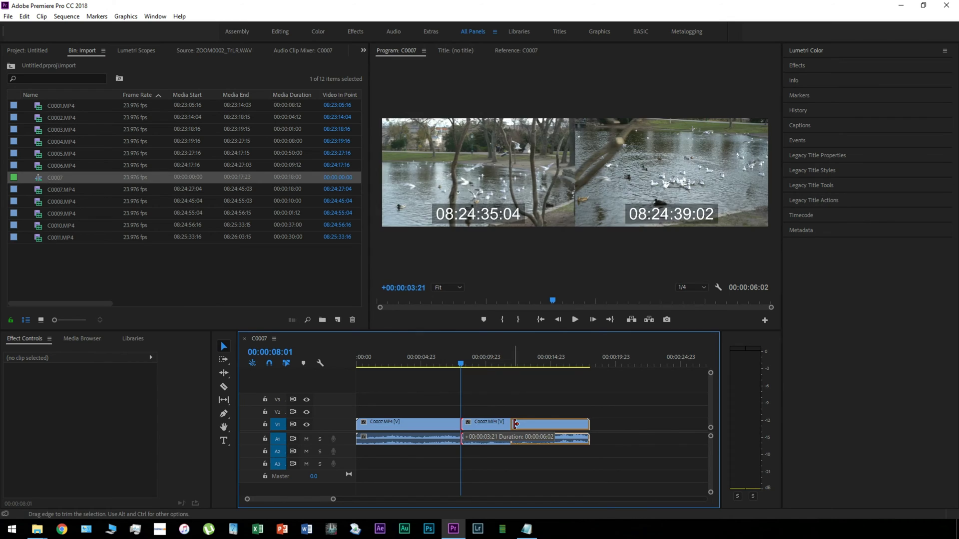
{"action": "left_click_drag", "start_coordinate": [515, 424], "coordinate": [514, 424]}
{"action": "left_click", "coordinate": [496, 424]}
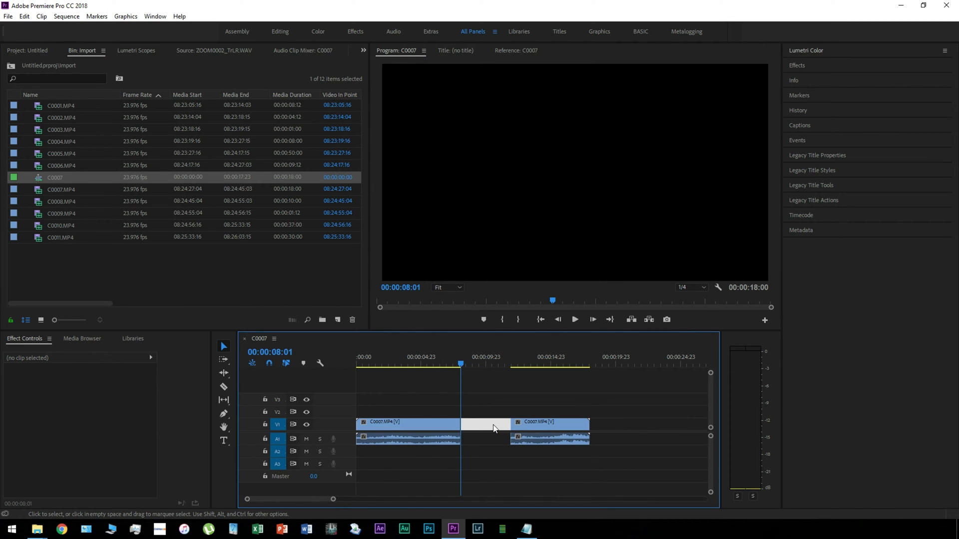
{"action": "right_click", "coordinate": [493, 425]}
{"action": "left_click", "coordinate": [510, 440]}
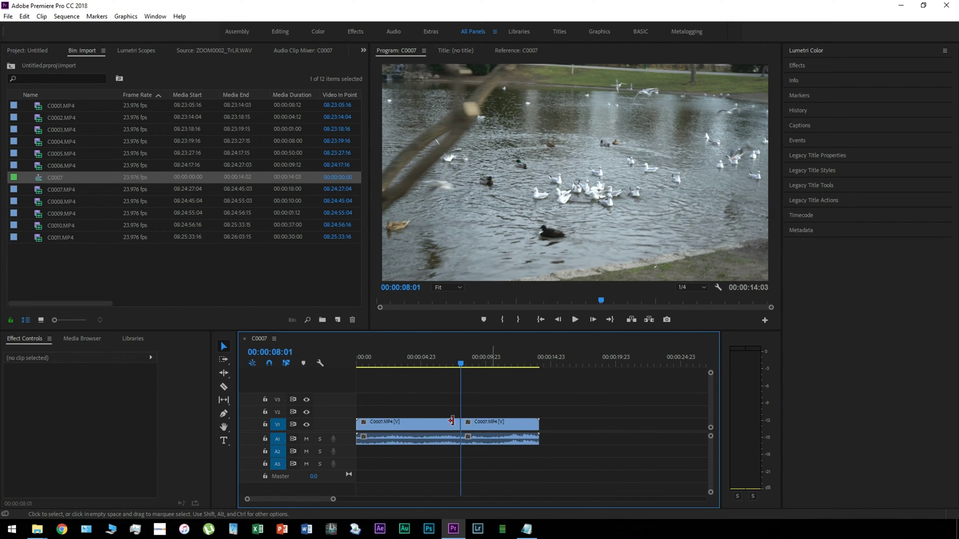
{"action": "key", "text": "ctrl+z"}
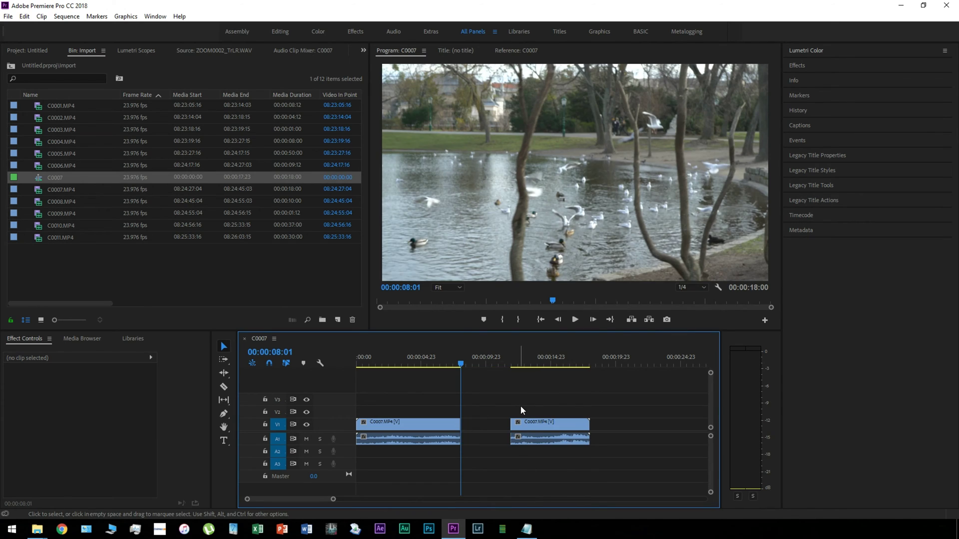
{"action": "key", "text": "ctrl+z"}
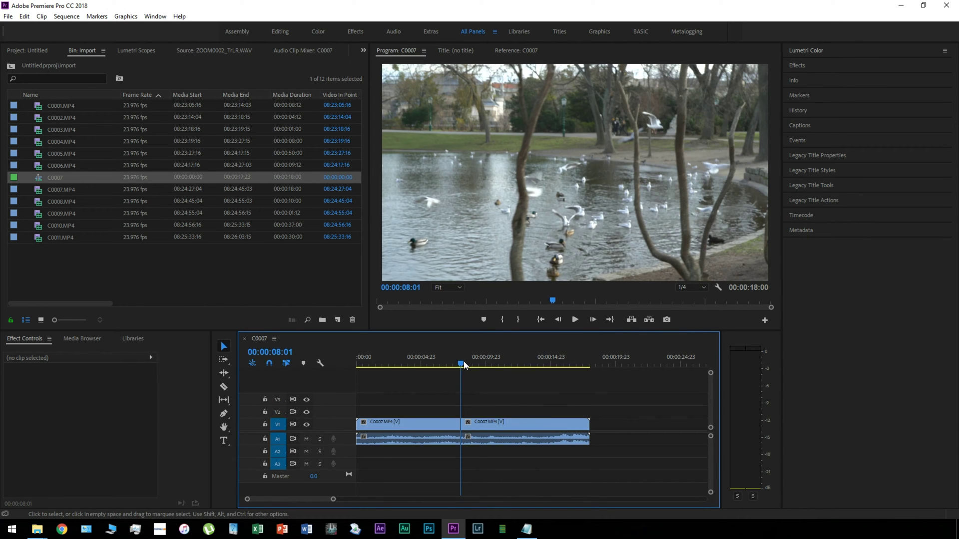
- Razor-cut the second clip again, clear the 4-second middle piece, and ripple-delete its gap to 14 seconds
{"action": "left_click", "coordinate": [224, 387]}
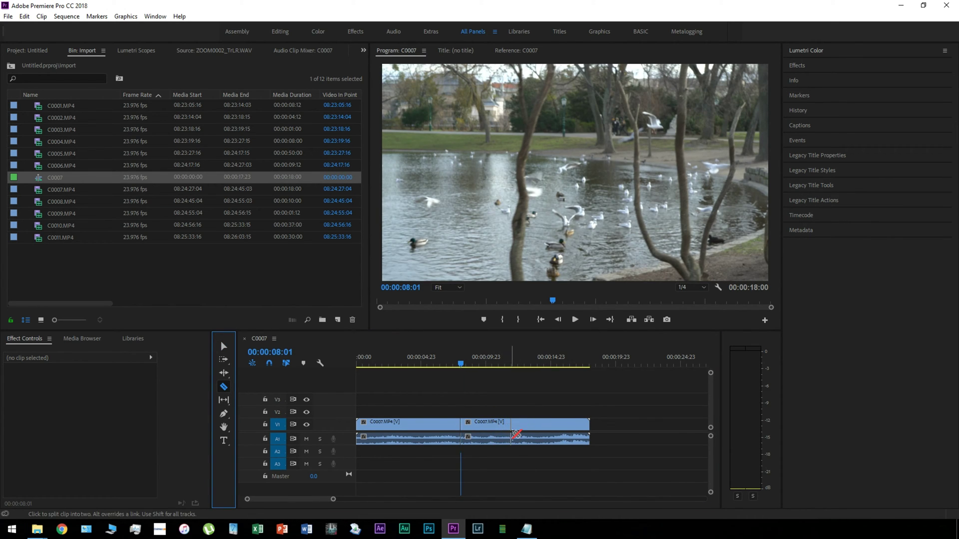
{"action": "left_click", "coordinate": [512, 435]}
{"action": "left_click", "coordinate": [224, 346]}
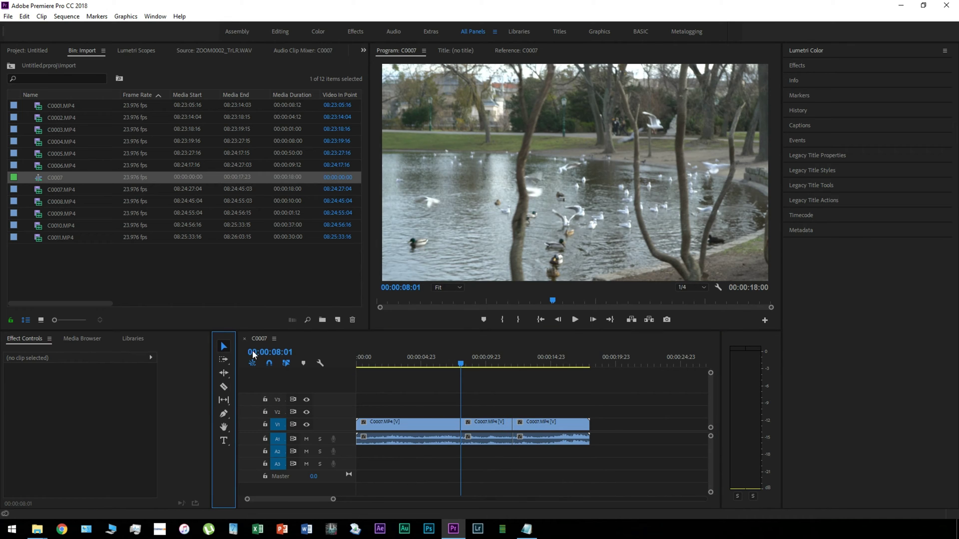
{"action": "right_click", "coordinate": [494, 425]}
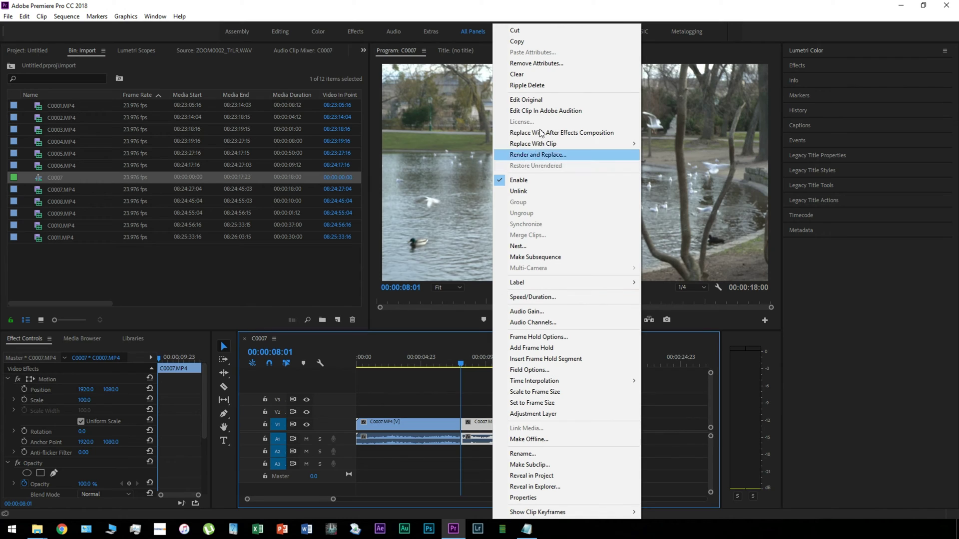
{"action": "left_click", "coordinate": [518, 74]}
{"action": "left_click", "coordinate": [482, 422]}
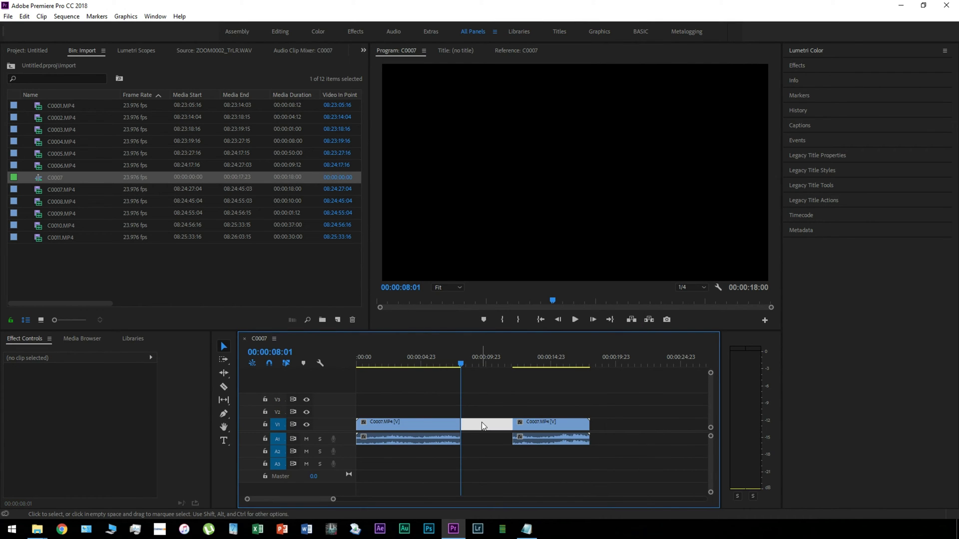
{"action": "key", "text": "Delete"}
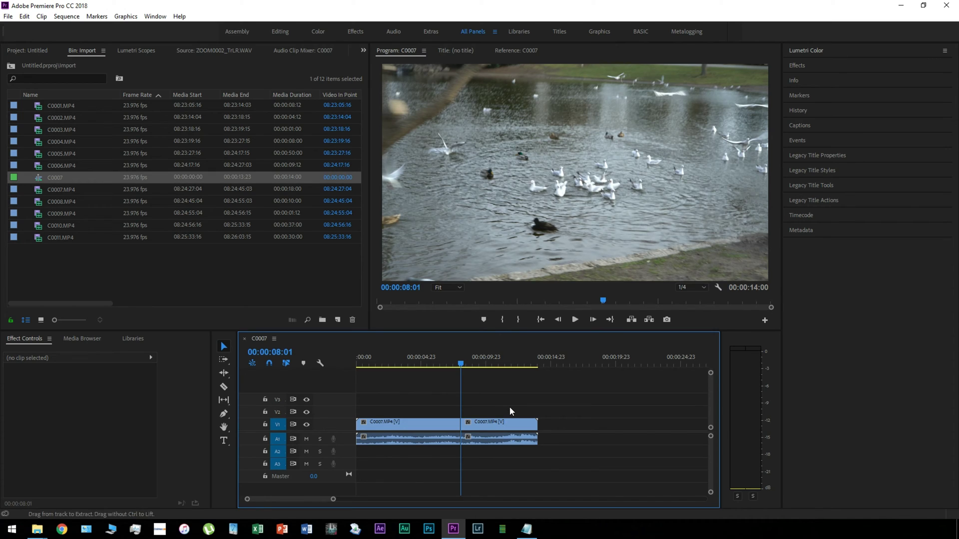
- Restore the full clip, move the playhead later, and ripple-trim the second clip's start to it with Q
{"action": "key", "text": "ctrl+z"}
{"action": "key", "text": "ctrl+z"}
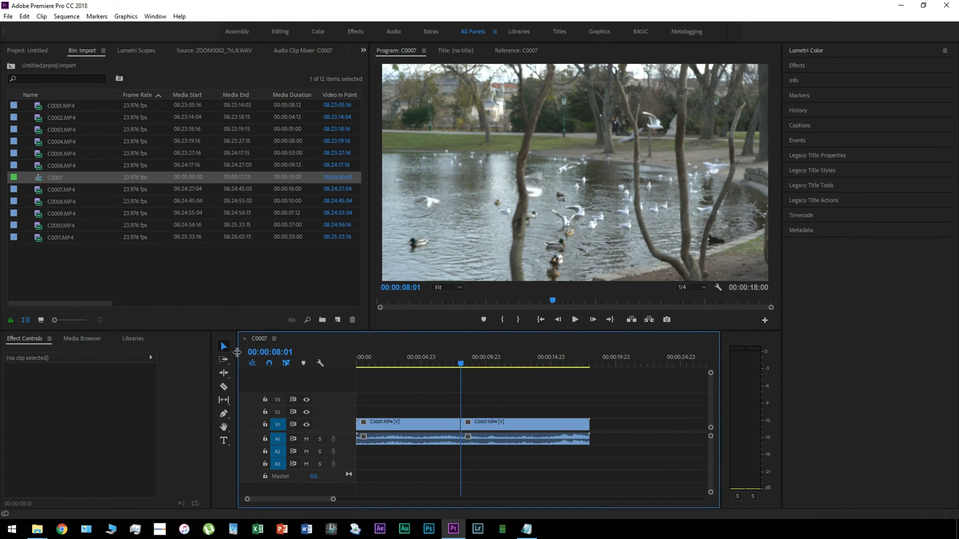
{"action": "left_click", "coordinate": [233, 350]}
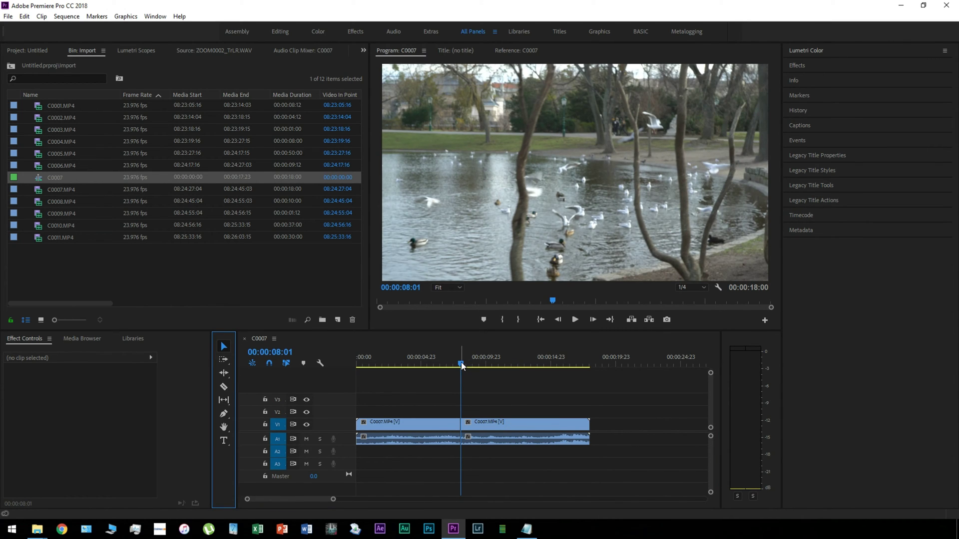
{"action": "left_click_drag", "start_coordinate": [462, 365], "coordinate": [512, 366]}
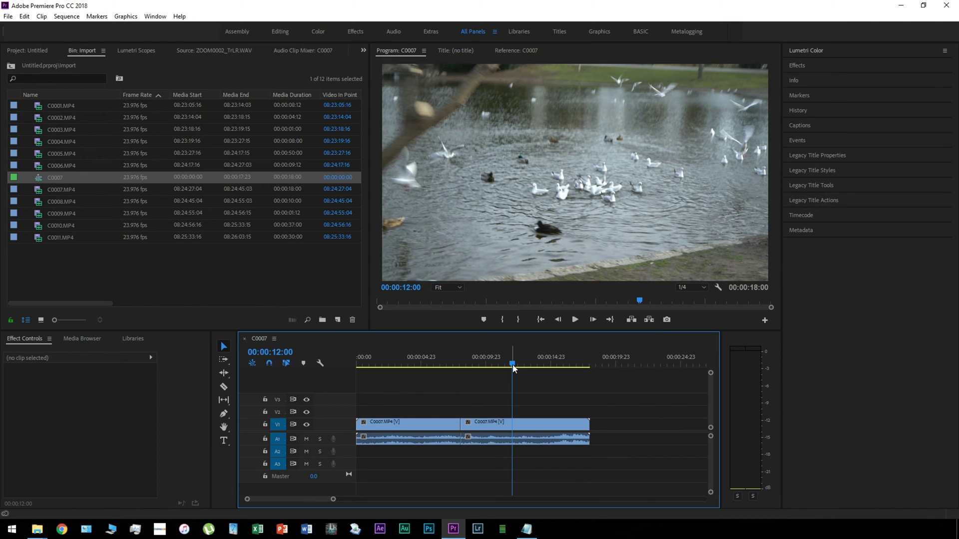
{"action": "key", "text": "q"}
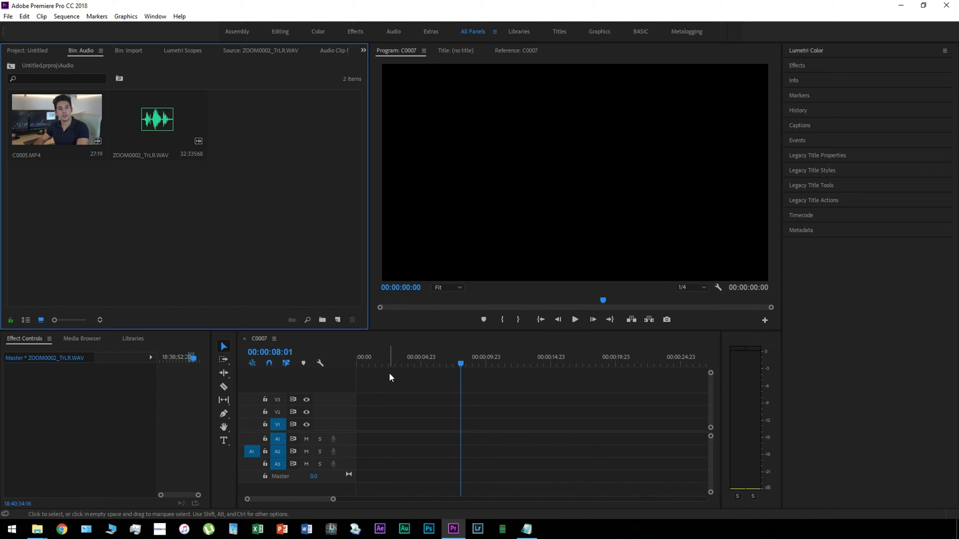
- Add the C0005.MP4 camera clip to the sequence and enlarge Audio 1 to show its waveform
{"action": "double_click", "coordinate": [49, 136]}
{"action": "left_click_drag", "start_coordinate": [248, 229], "coordinate": [410, 436]}
{"action": "left_click_drag", "start_coordinate": [333, 499], "coordinate": [383, 499]}
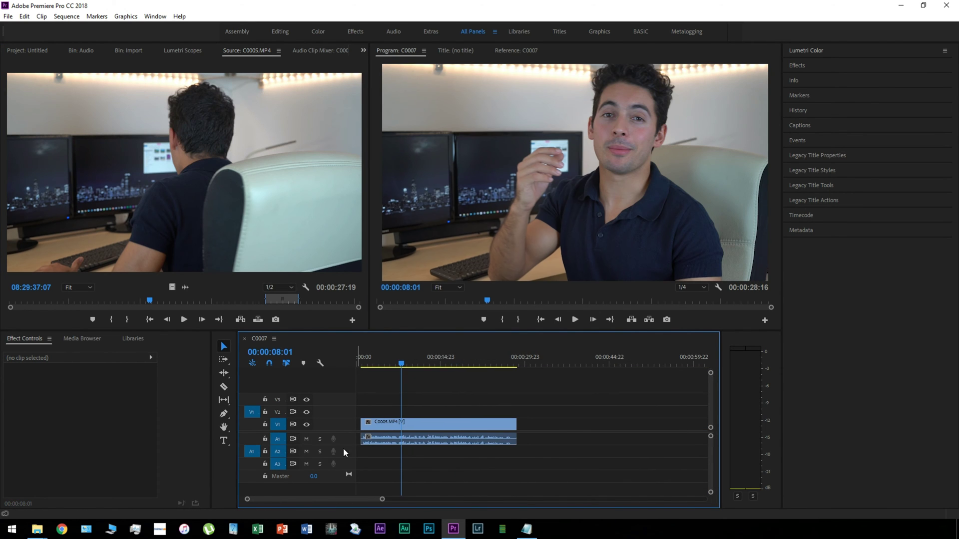
{"action": "left_click_drag", "start_coordinate": [344, 444], "coordinate": [343, 472]}
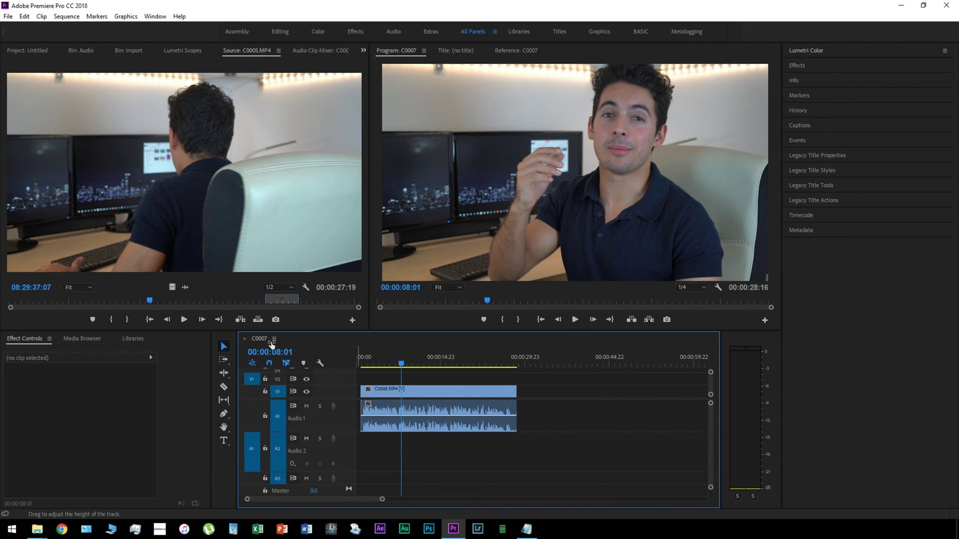
- Place ZOOM0002_TrLR.WAV on Audio 2 and shift both it and C0005 later in the sequence
{"action": "left_click", "coordinate": [87, 53]}
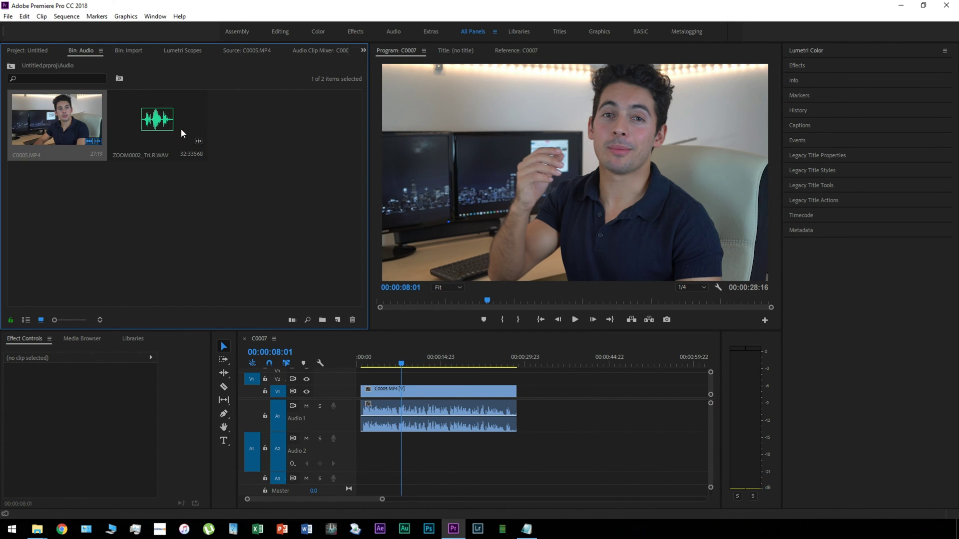
{"action": "double_click", "coordinate": [149, 123]}
{"action": "left_click_drag", "start_coordinate": [185, 287], "coordinate": [399, 445]}
{"action": "left_click", "coordinate": [25, 51]}
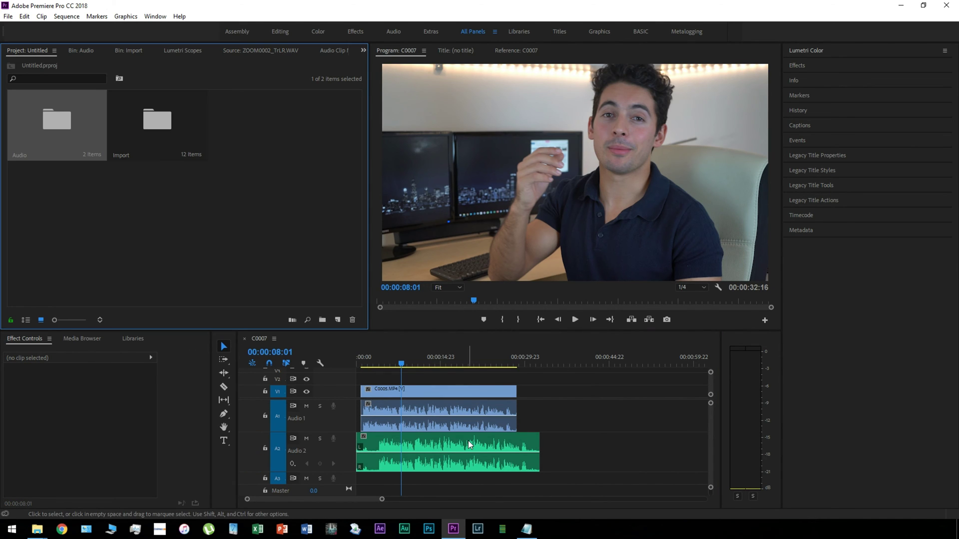
{"action": "left_click", "coordinate": [591, 430]}
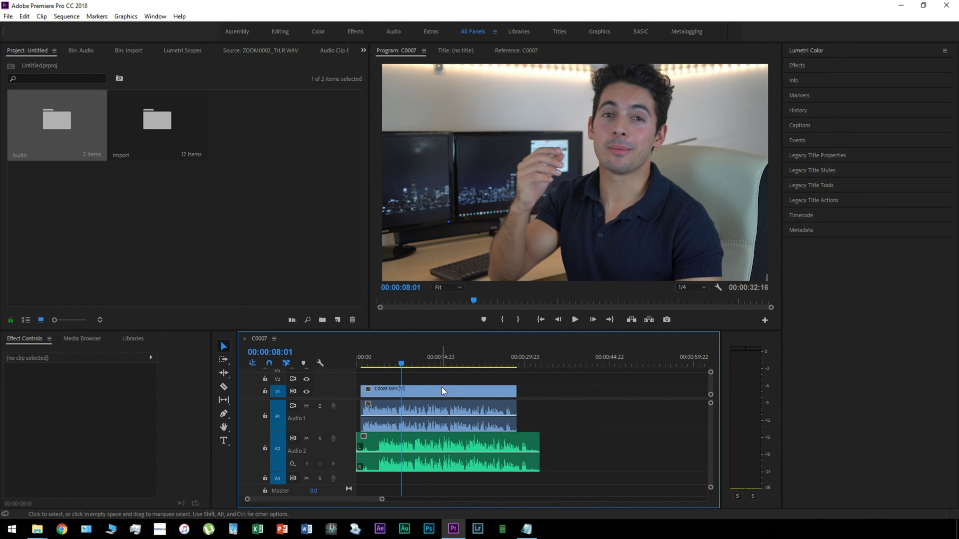
{"action": "left_click_drag", "start_coordinate": [441, 388], "coordinate": [507, 389]}
{"action": "left_click_drag", "start_coordinate": [439, 442], "coordinate": [500, 443]}
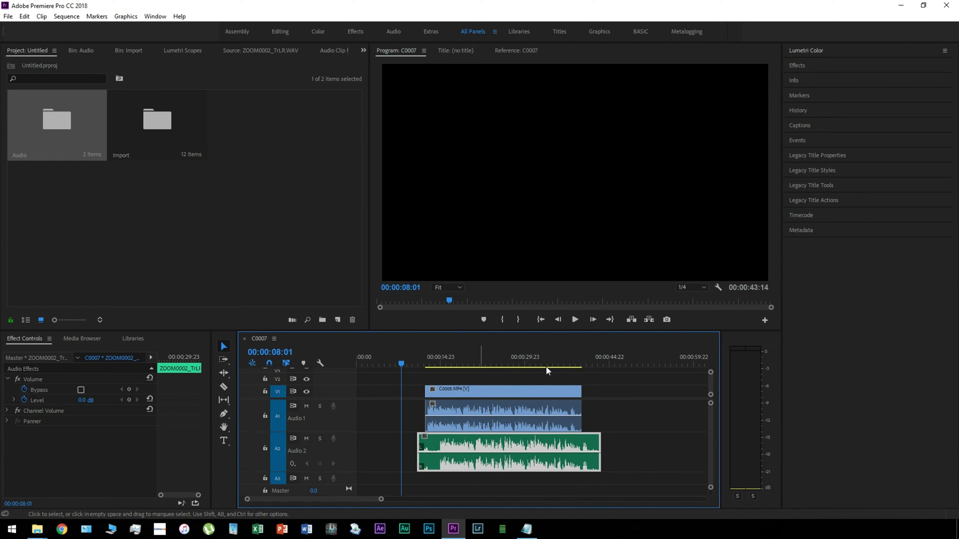
- Nudge the ZOOM0002 audio clip earlier to line up with C0005 around 38 seconds
{"action": "left_click", "coordinate": [573, 364]}
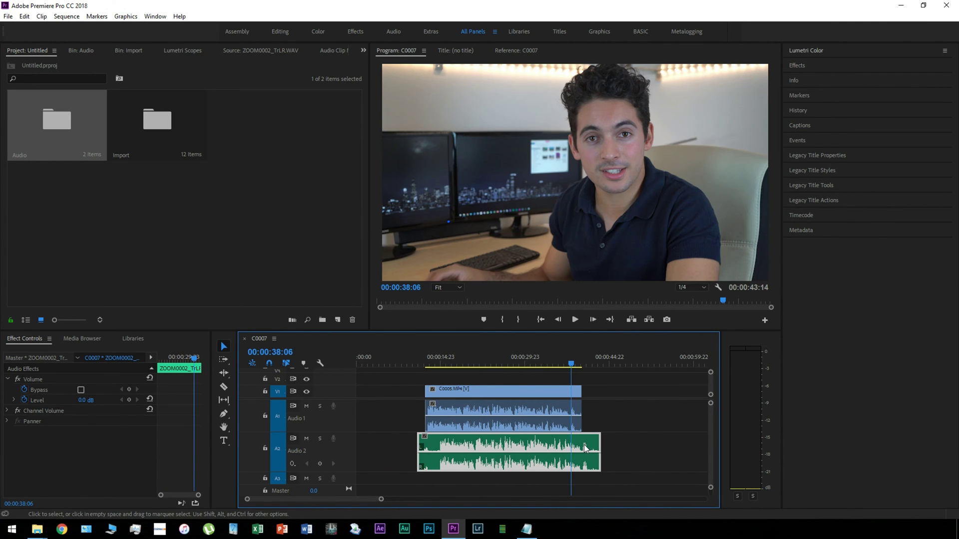
{"action": "left_click_drag", "start_coordinate": [588, 449], "coordinate": [570, 449]}
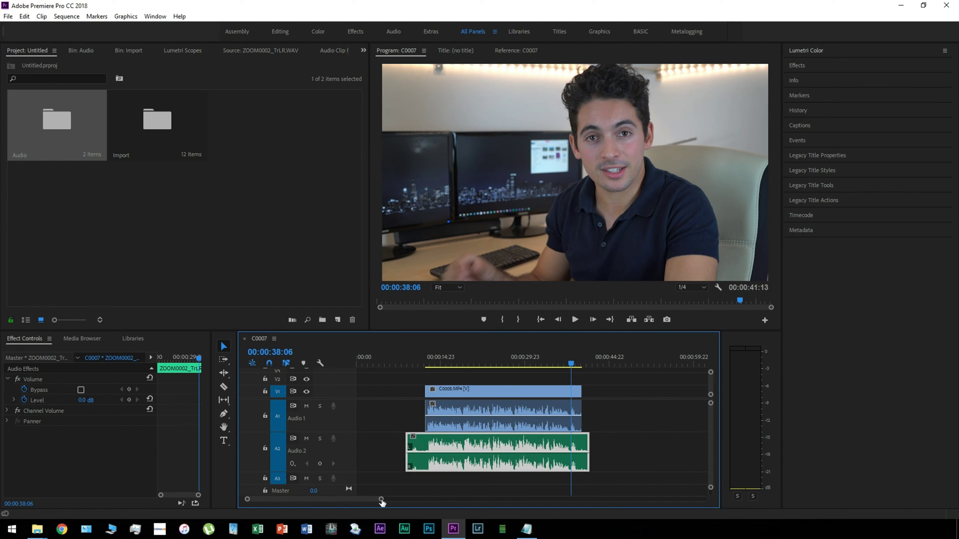
{"action": "left_click_drag", "start_coordinate": [381, 499], "coordinate": [310, 500]}
{"action": "left_click_drag", "start_coordinate": [576, 448], "coordinate": [549, 449]}
{"action": "left_click_drag", "start_coordinate": [285, 500], "coordinate": [329, 499]}
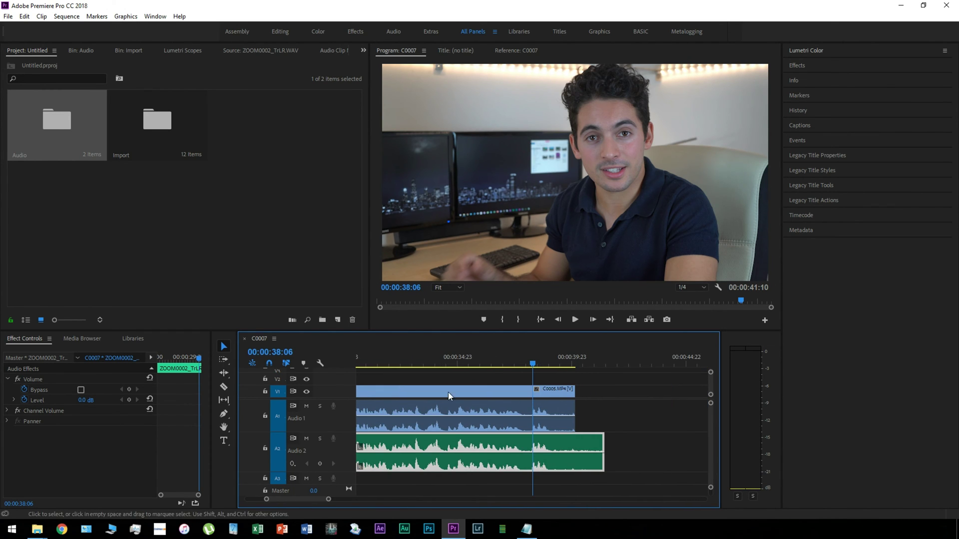
- Play back from about 35 seconds to check the sync, then select the clips to synchronize
{"action": "left_click", "coordinate": [476, 361]}
{"action": "key", "text": "space"}
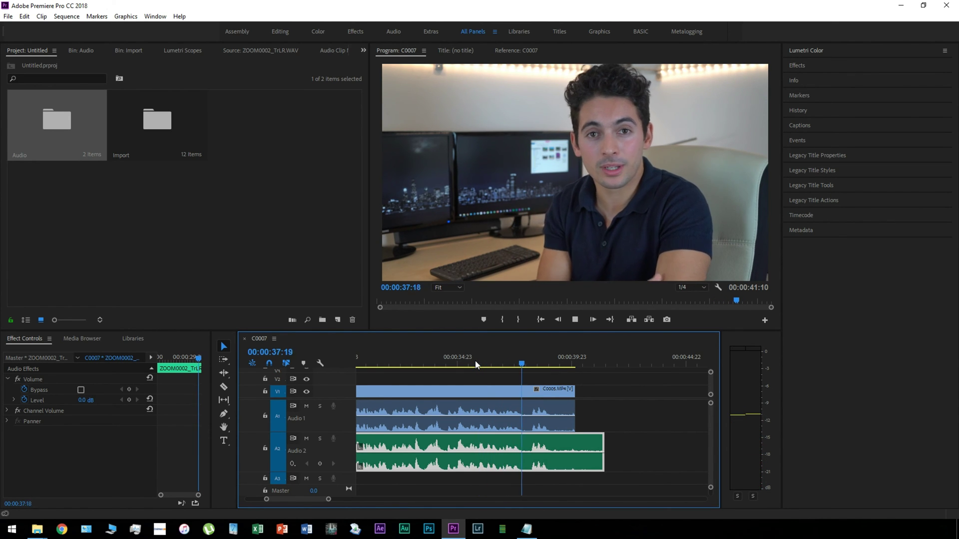
{"action": "key", "text": "space"}
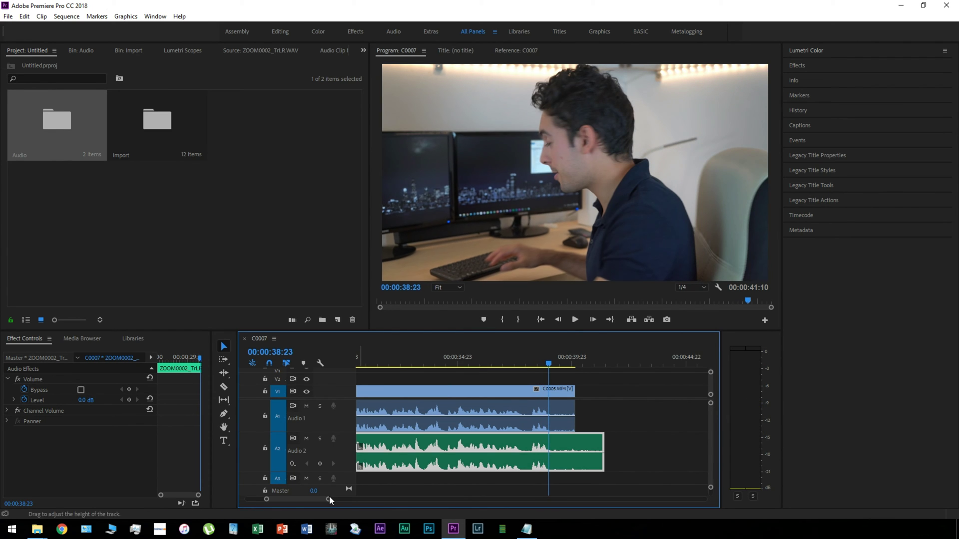
{"action": "left_click_drag", "start_coordinate": [330, 499], "coordinate": [391, 499]}
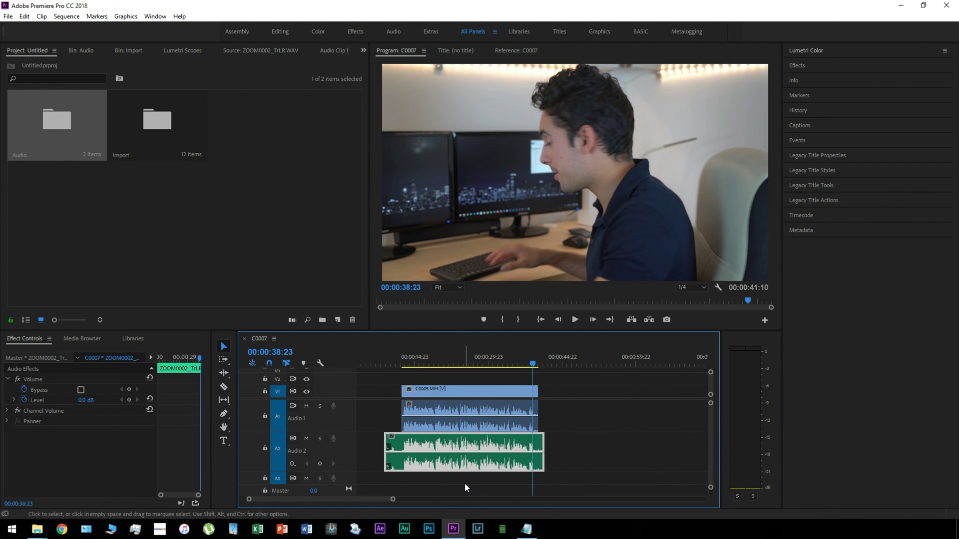
{"action": "scroll", "coordinate": [465, 483], "scroll_direction": "up", "scroll_amount": 2}
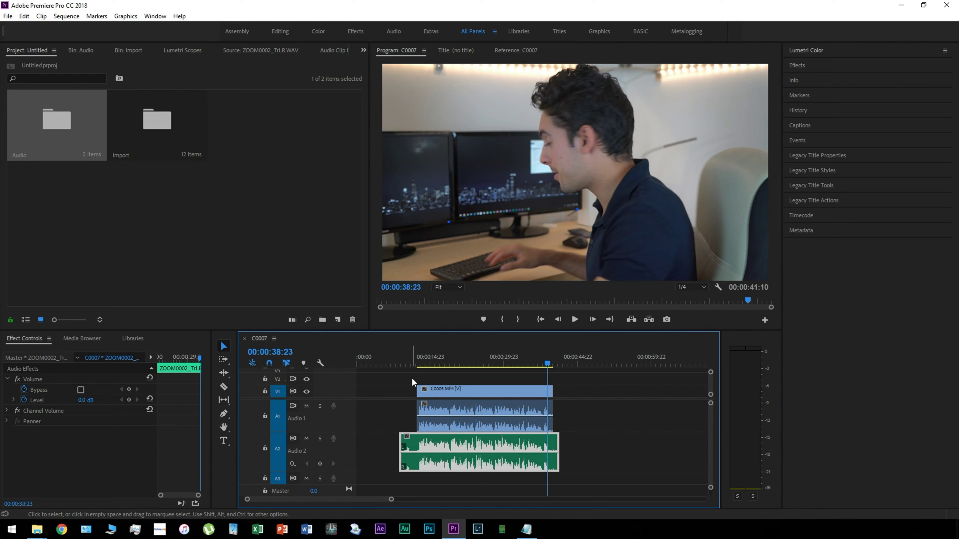
{"action": "left_click_drag", "start_coordinate": [409, 379], "coordinate": [461, 413]}
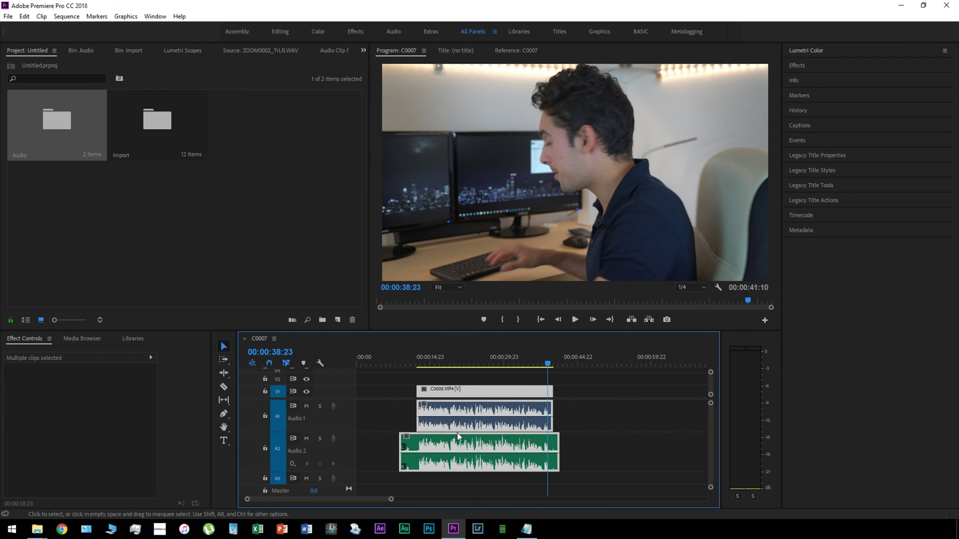
- Synchronize C0005.MP4 with ZOOM0002_TrLR.WAV using their audio
{"action": "right_click", "coordinate": [460, 412]}
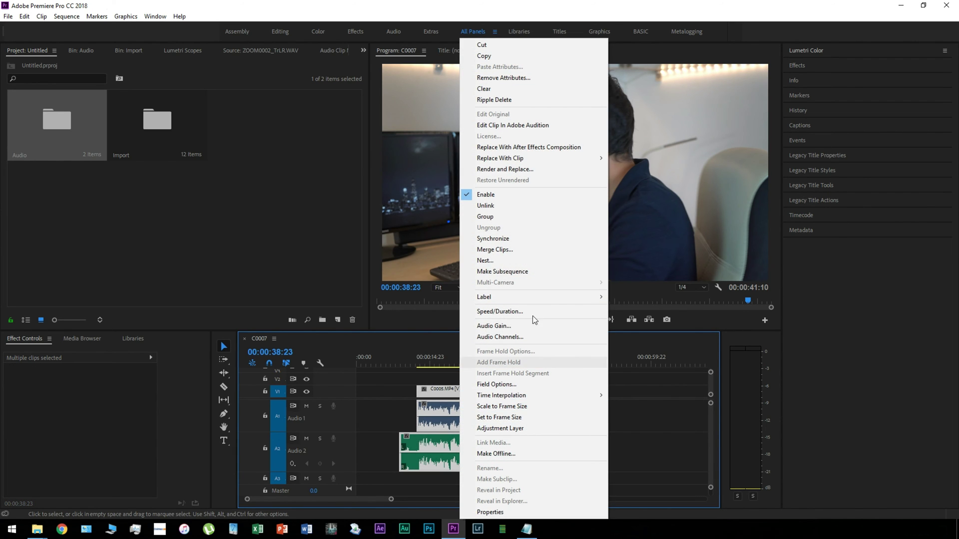
{"action": "left_click", "coordinate": [502, 239]}
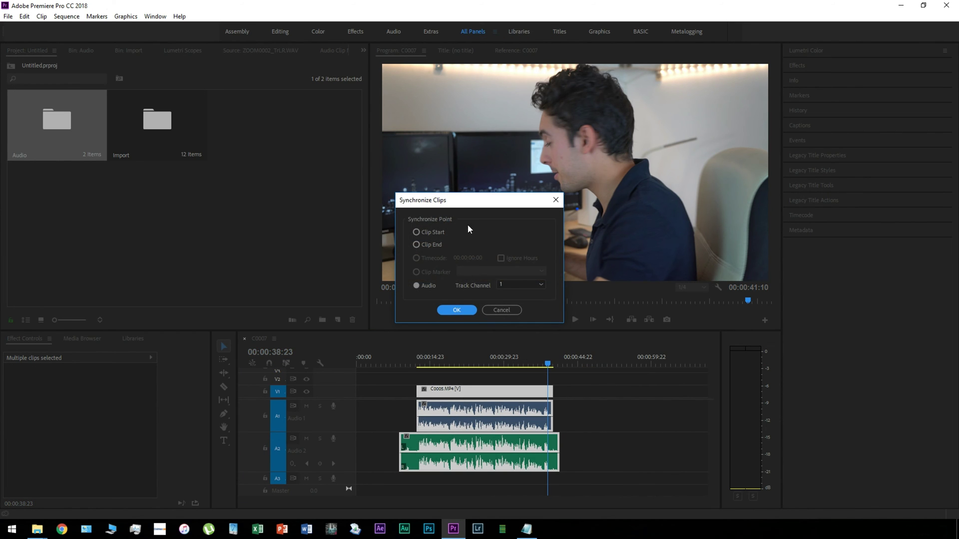
{"action": "left_click", "coordinate": [417, 286]}
{"action": "left_click", "coordinate": [456, 310]}
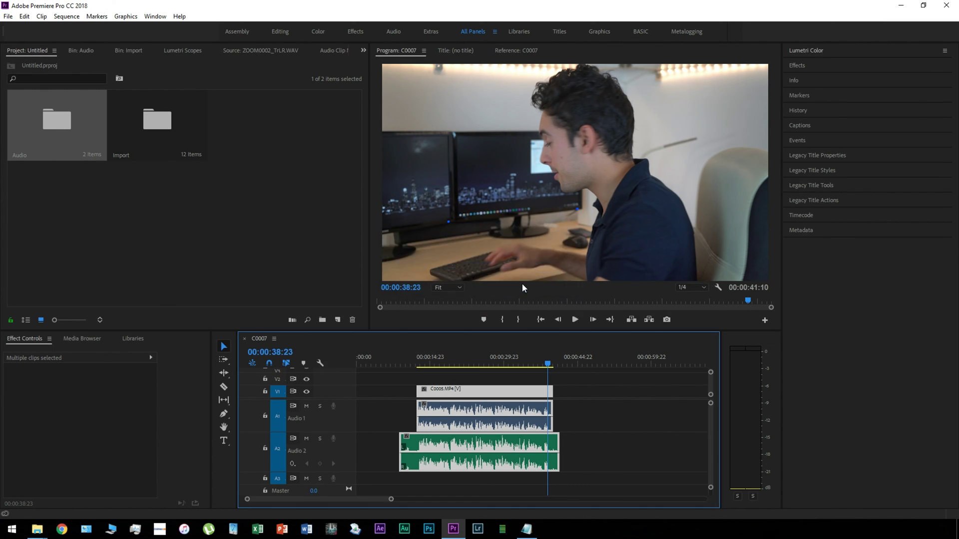
- Play the synced clips from about 34 seconds to check the alignment
{"action": "left_click", "coordinate": [525, 363]}
{"action": "key", "text": "space"}
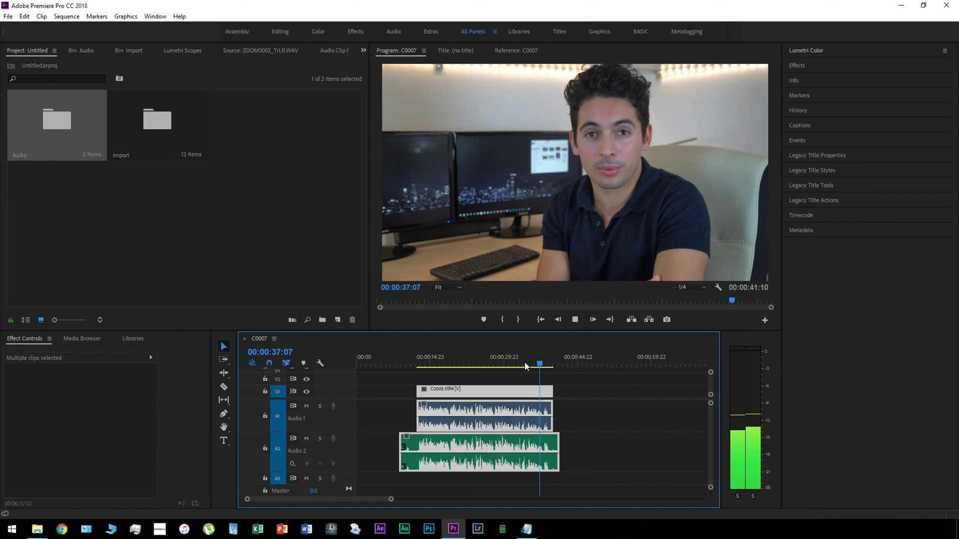
{"action": "key", "text": "space"}
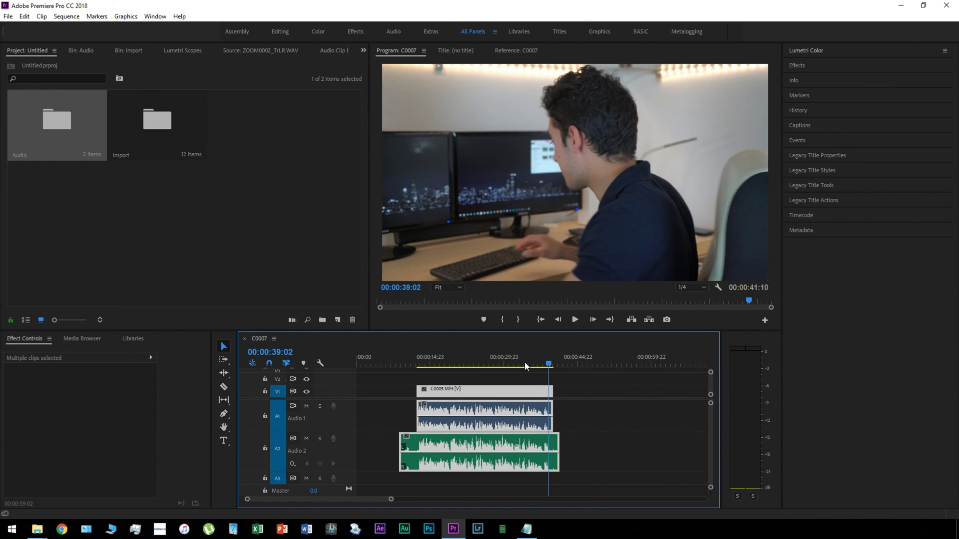